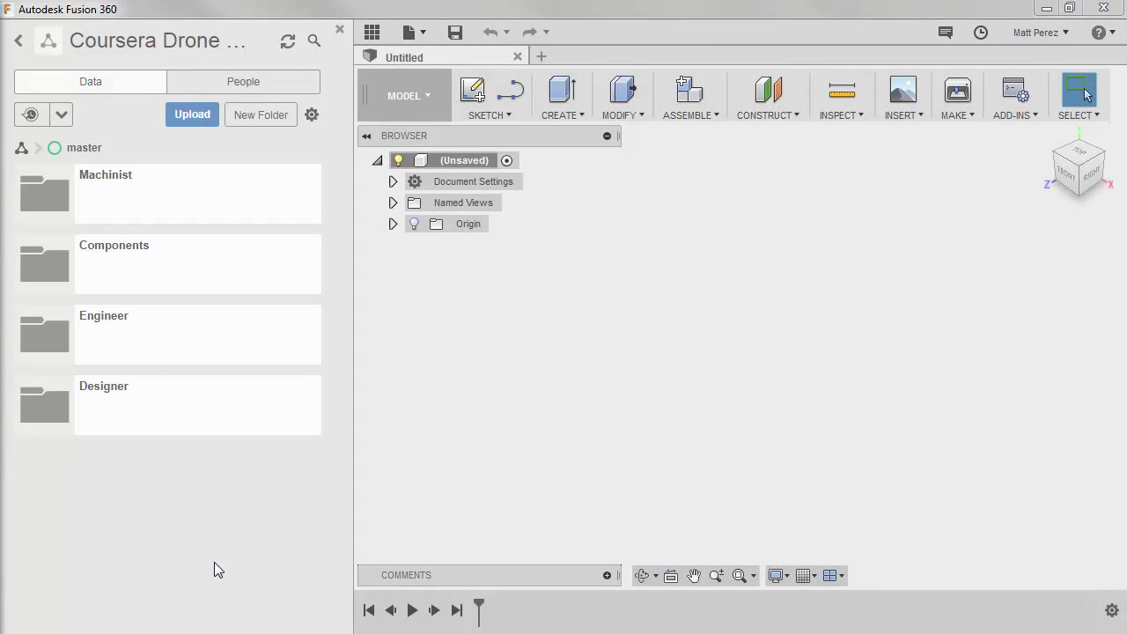
- Open the Week 1 folder inside the Machinist project folder, and hide the data panel
left_click(106, 214)
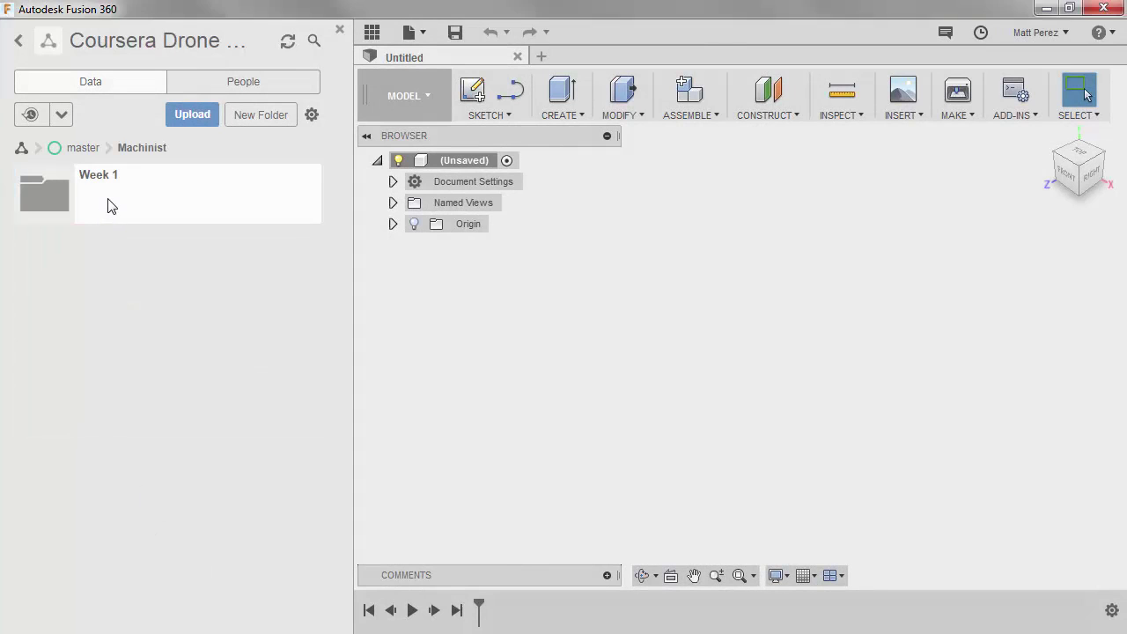
left_click(105, 202)
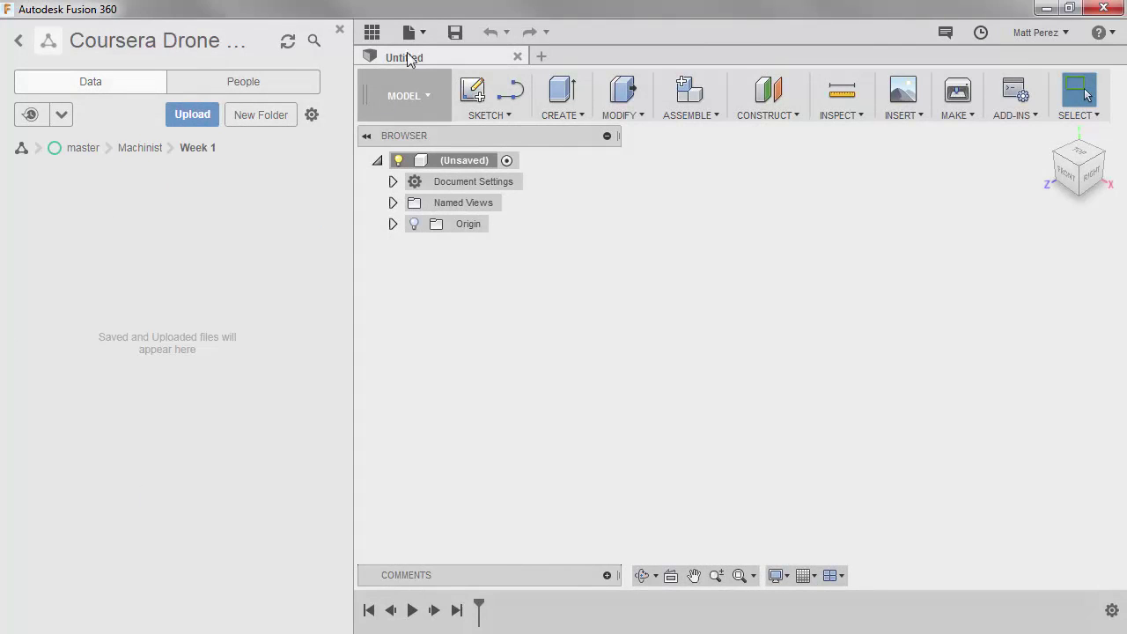
left_click(373, 33)
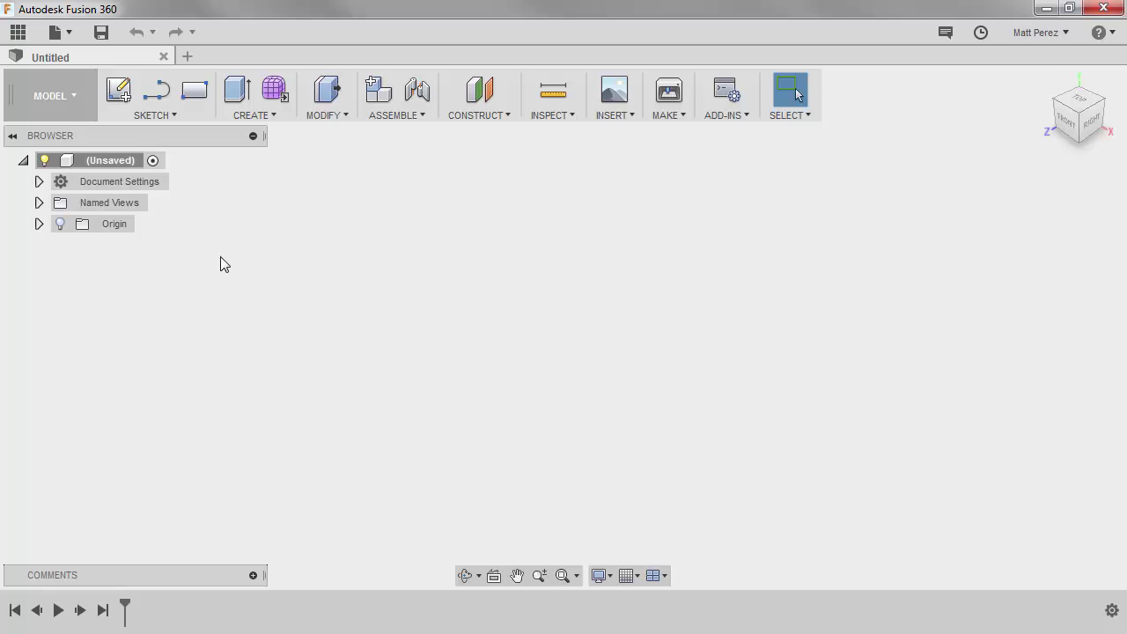
- Start a new sketch on the horizontal origin plane
left_click(119, 90)
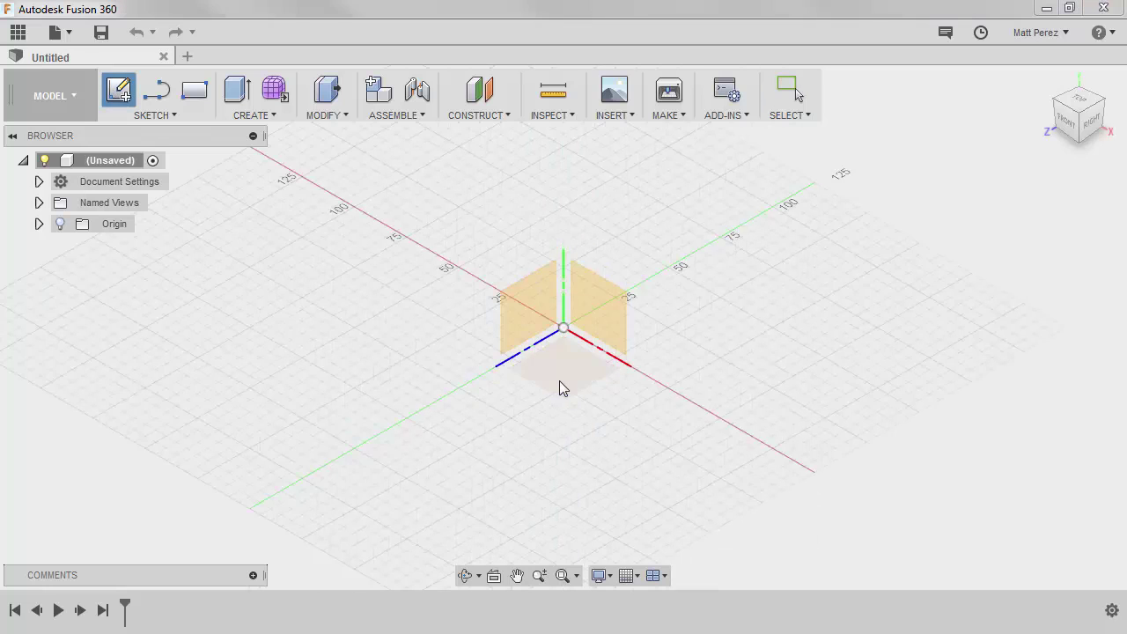
left_click(560, 382)
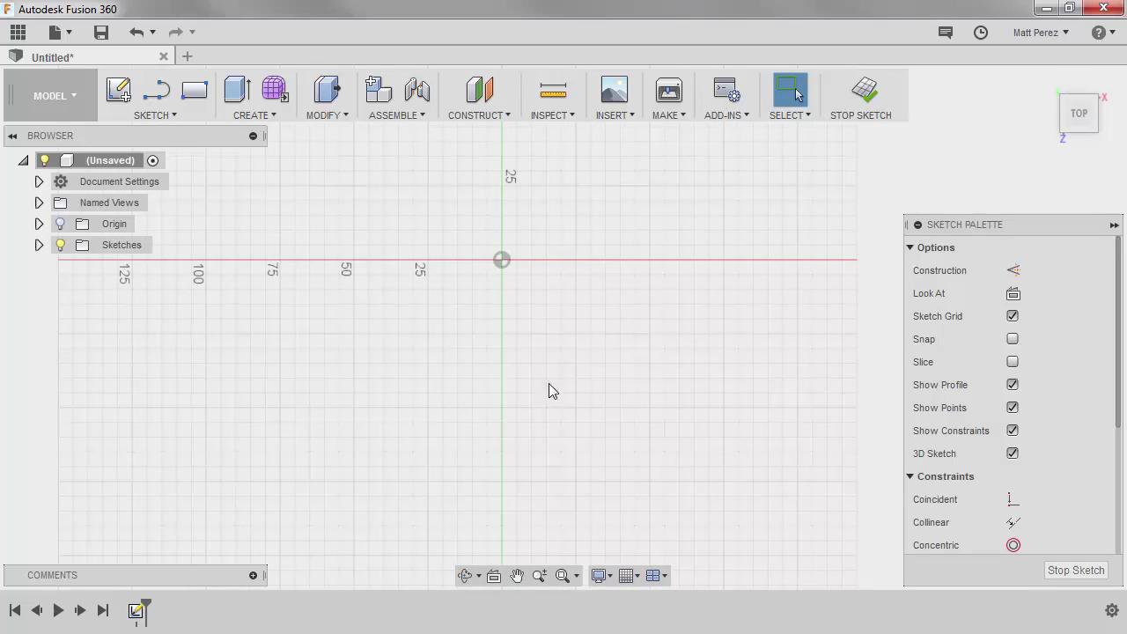
scroll(508, 490, "down", 3)
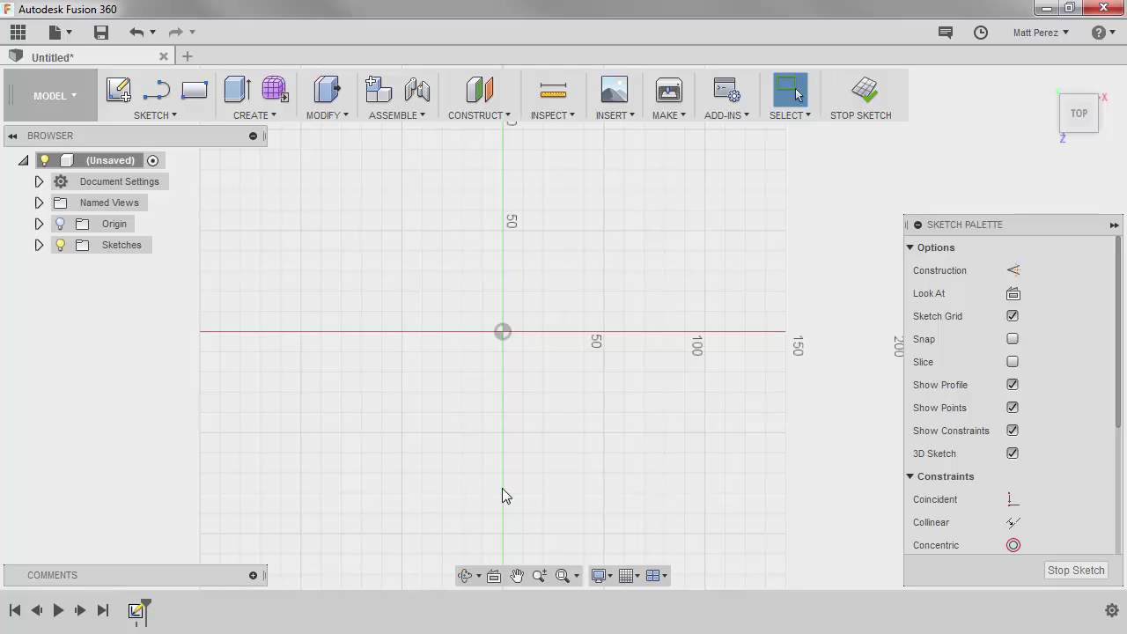
- Sketch two nested center rectangles of different sizes, both centered on the origin
left_click(194, 89)
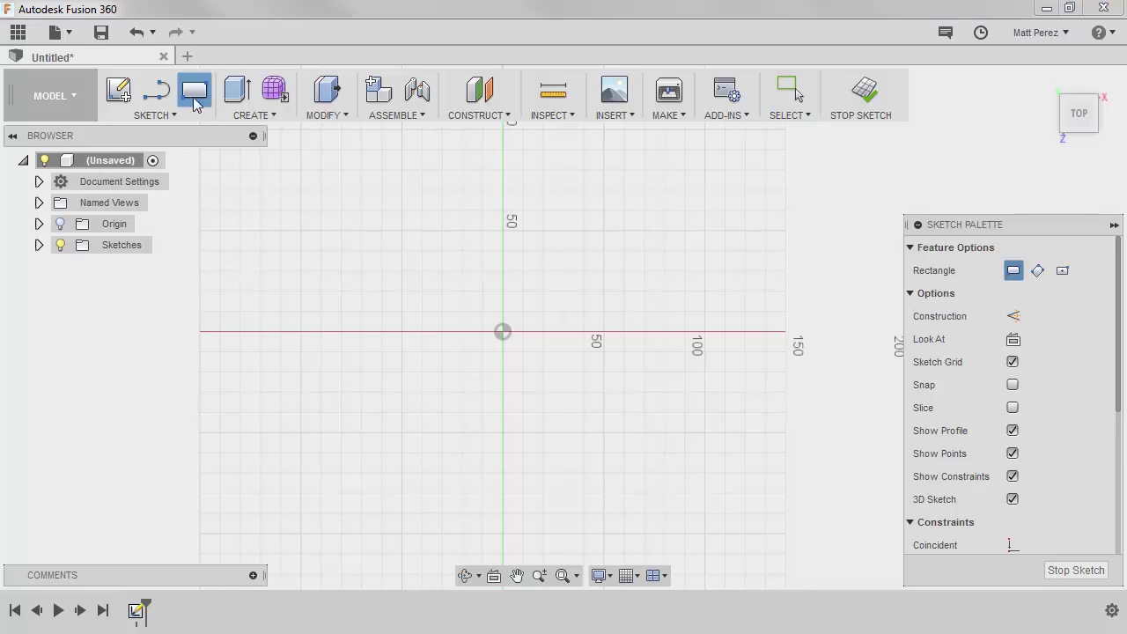
left_click(1062, 270)
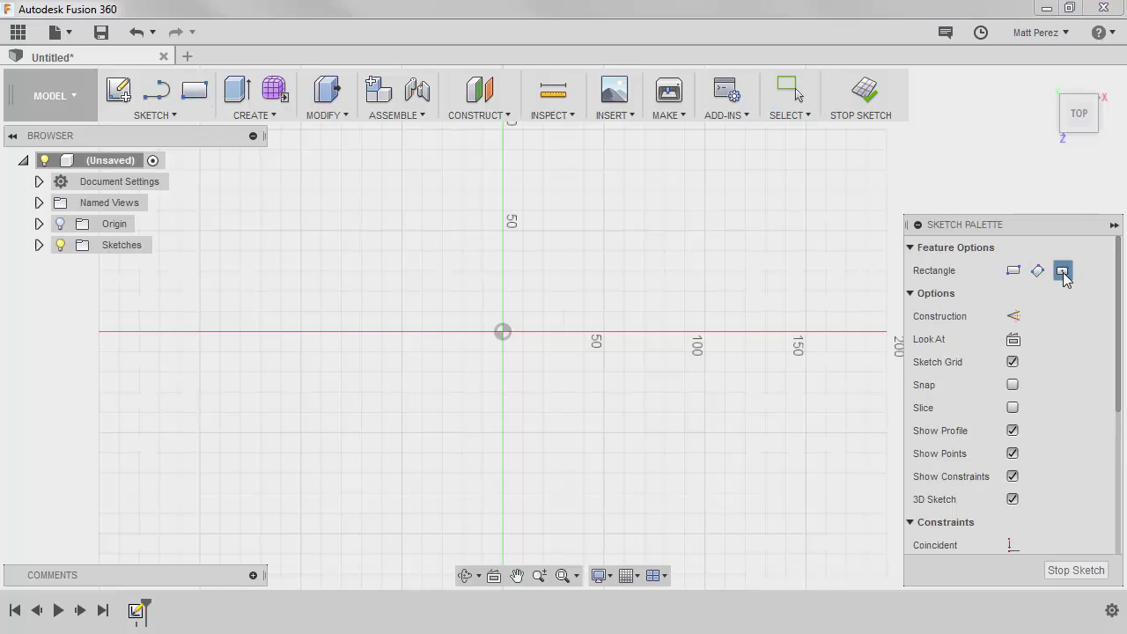
left_click(502, 331)
left_click(639, 479)
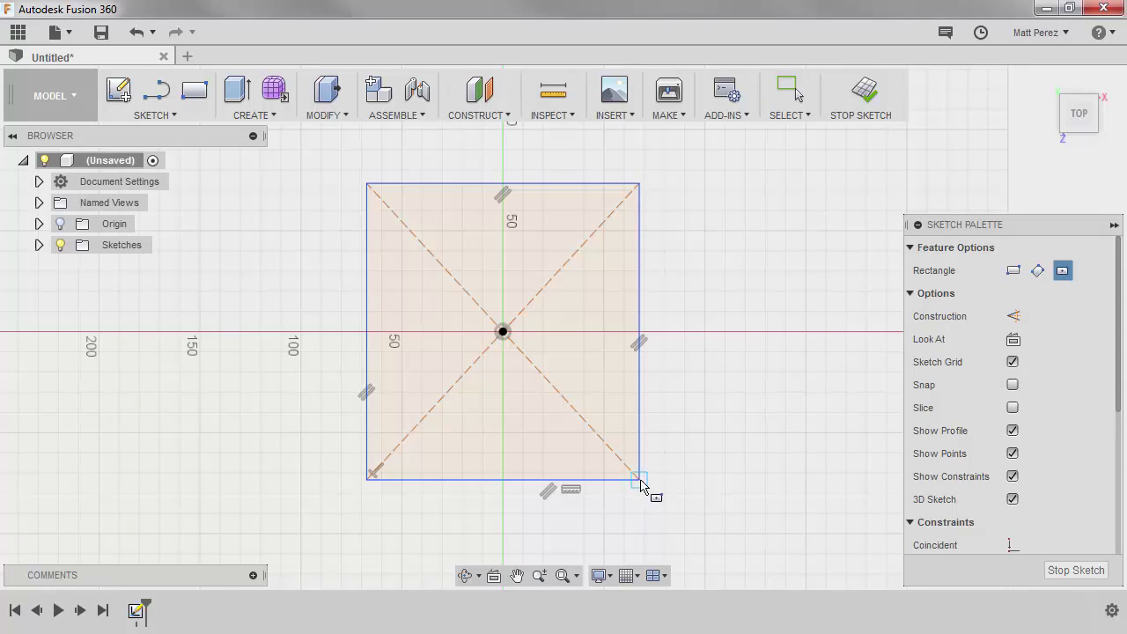
left_click(502, 331)
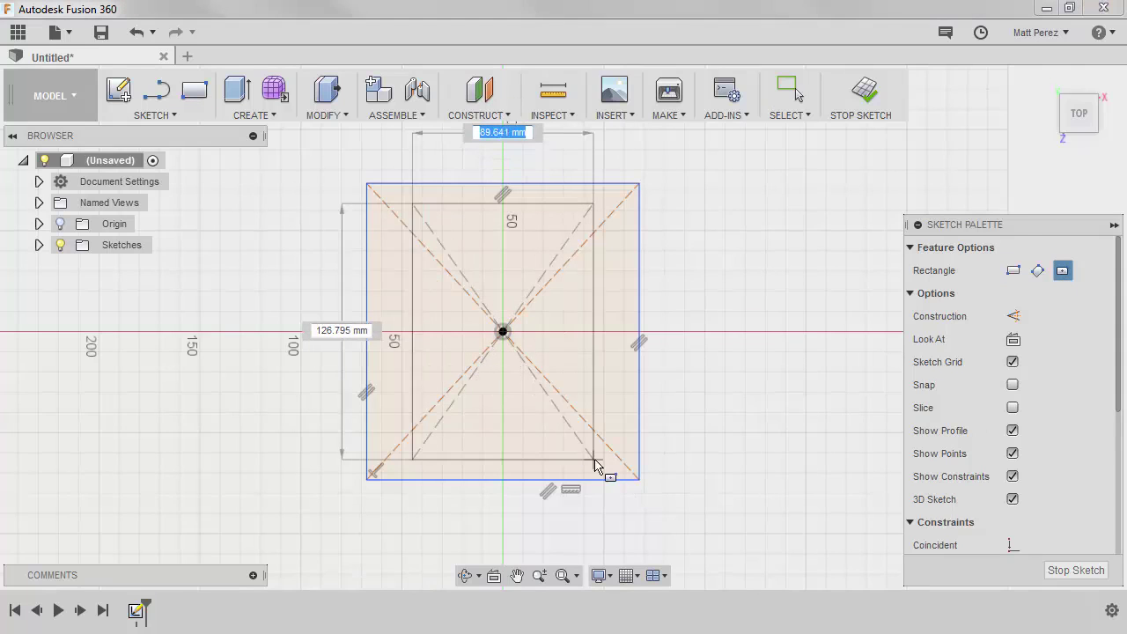
left_click(599, 459)
key("Escape")
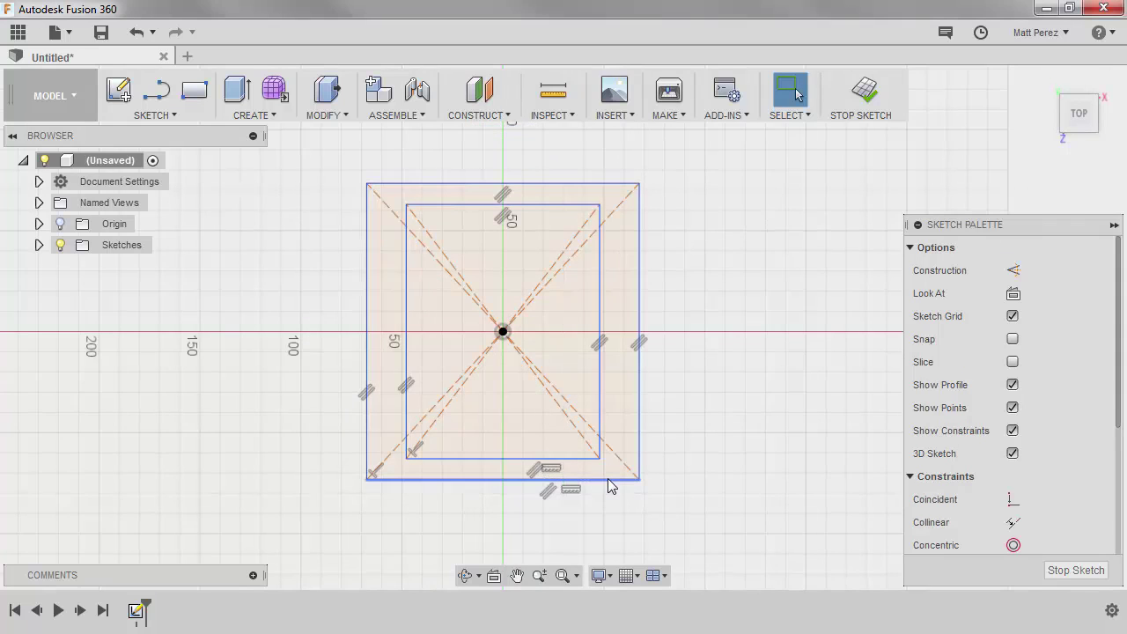
- Apply an Equal constraint to two adjacent sides of each rectangle to make both of them squares
left_click(608, 480)
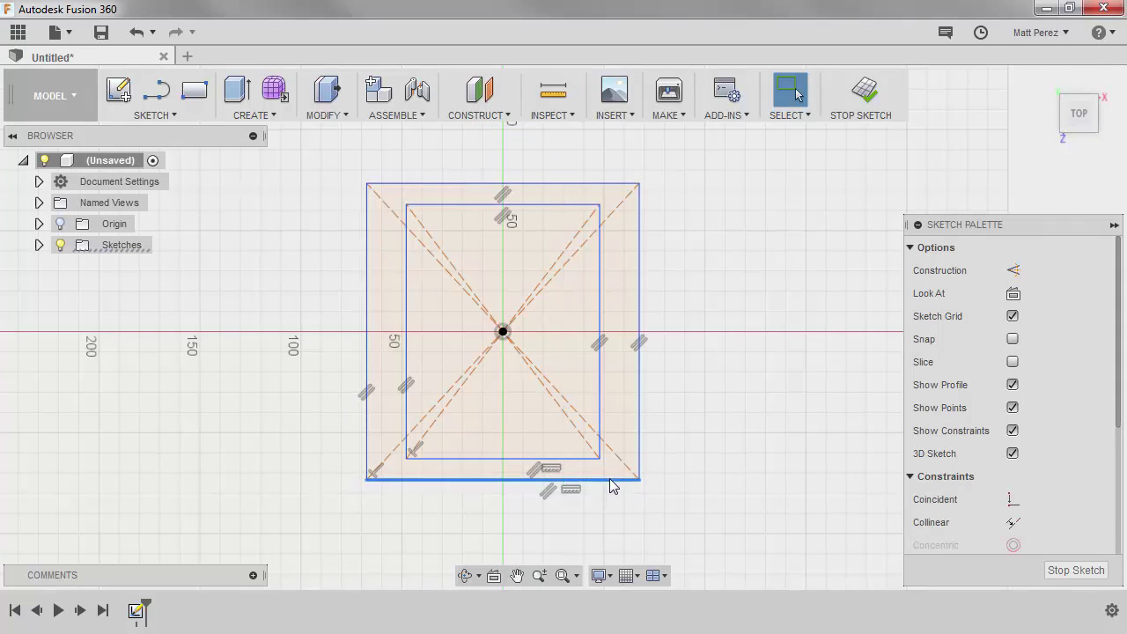
left_click(639, 427, "shift")
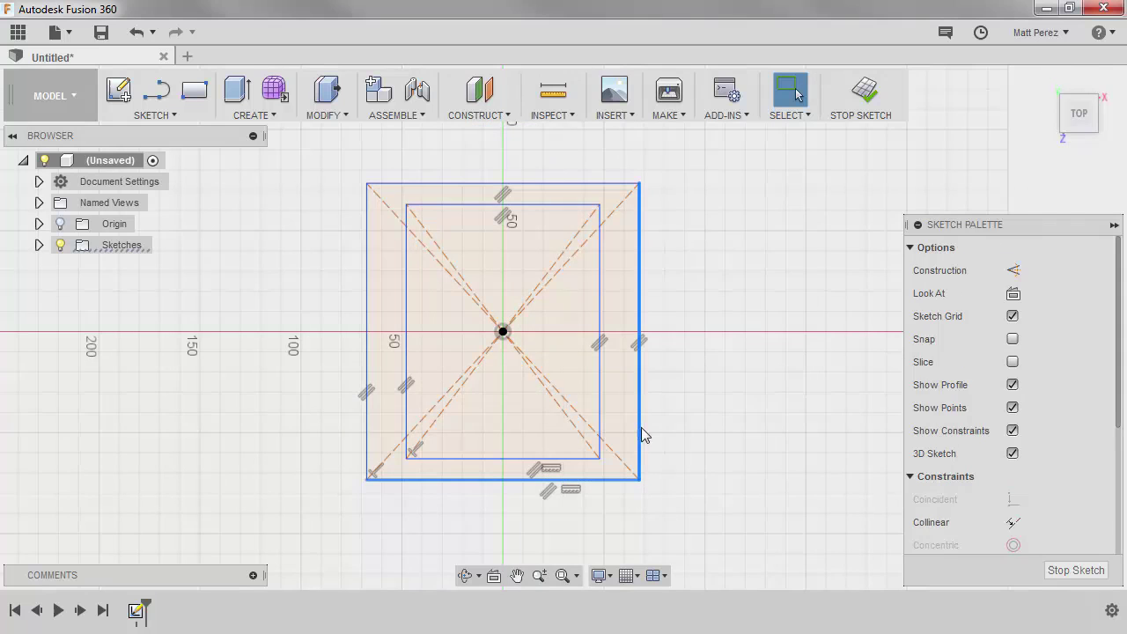
right_click(697, 405)
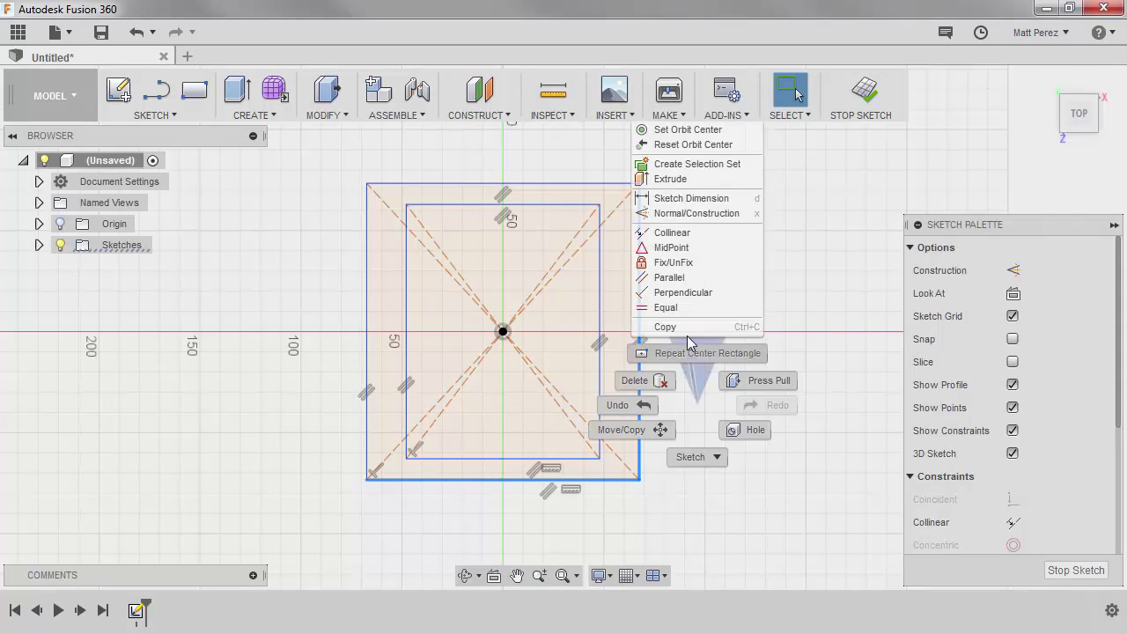
left_click(686, 308)
left_click(599, 420)
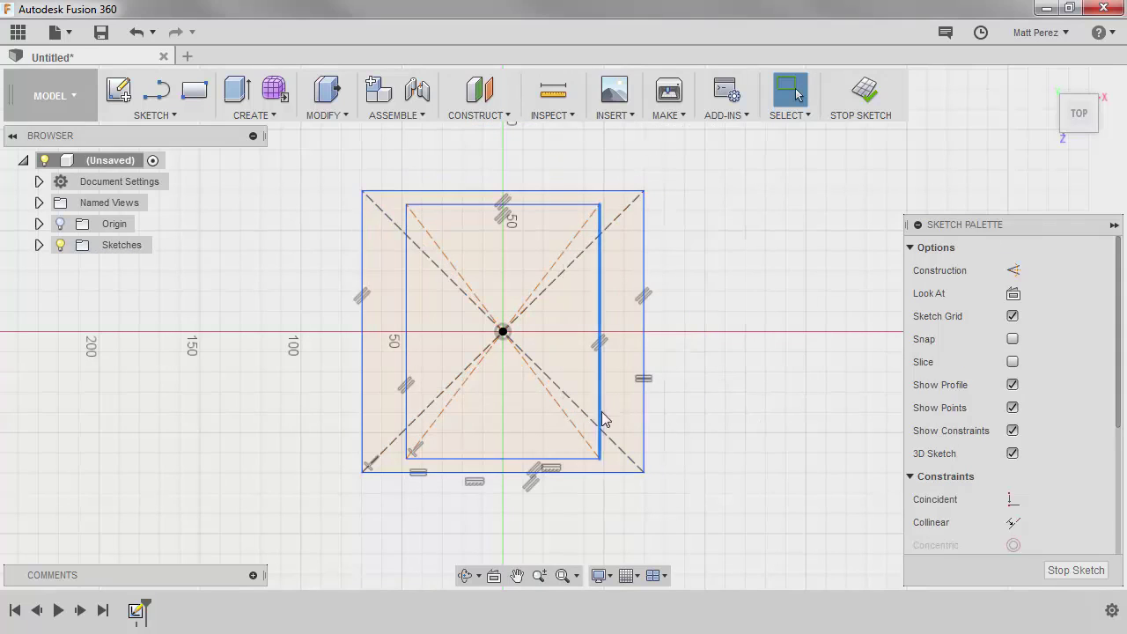
left_click(585, 458, "shift")
right_click(678, 425)
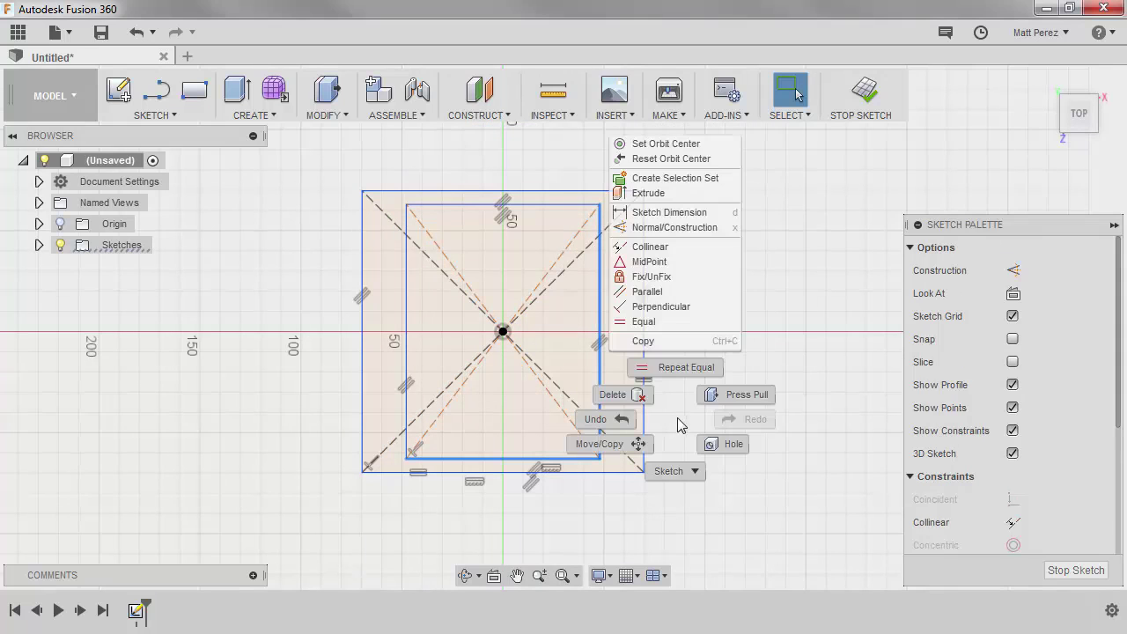
left_click(666, 323)
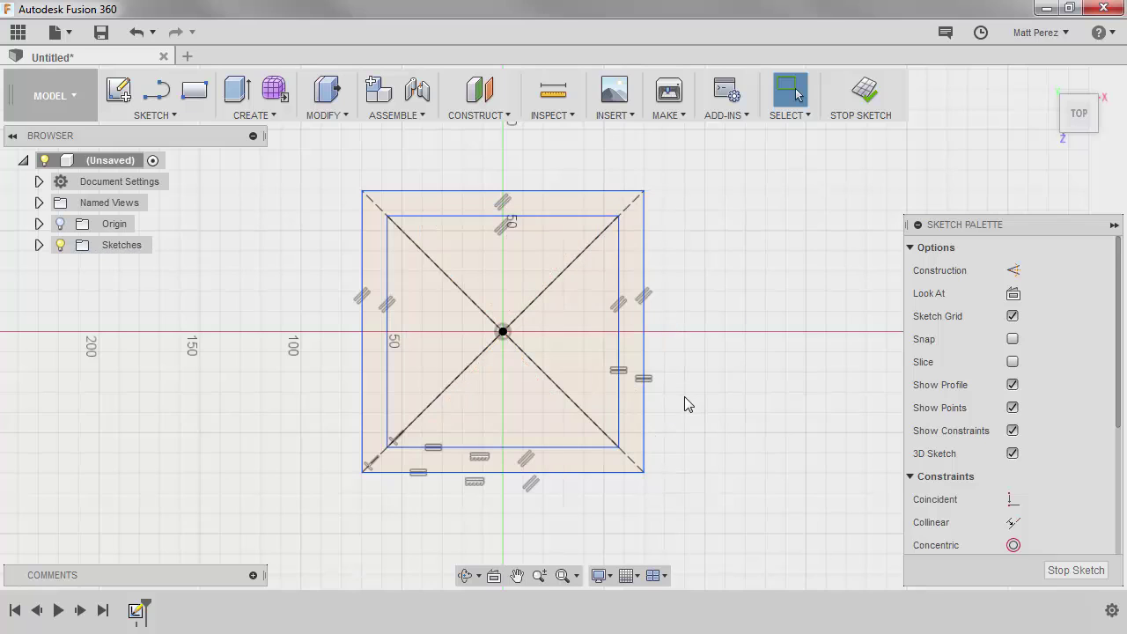
- Dimension the vertical side of the outer square to 36 mm
key("d")
left_click(644, 413)
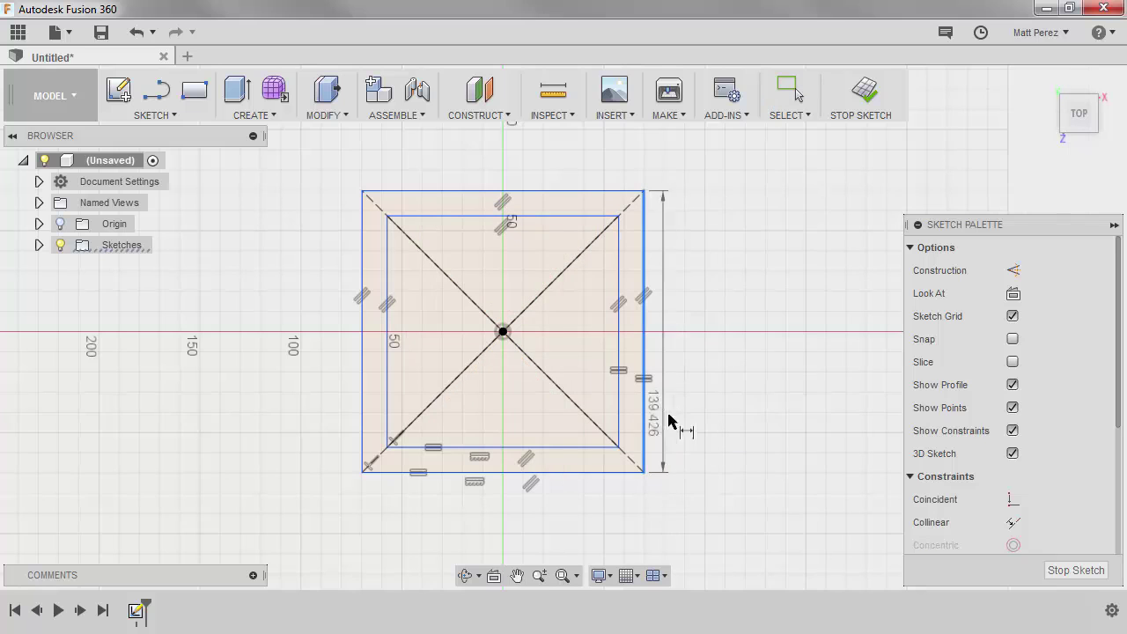
left_click(682, 401)
type("36")
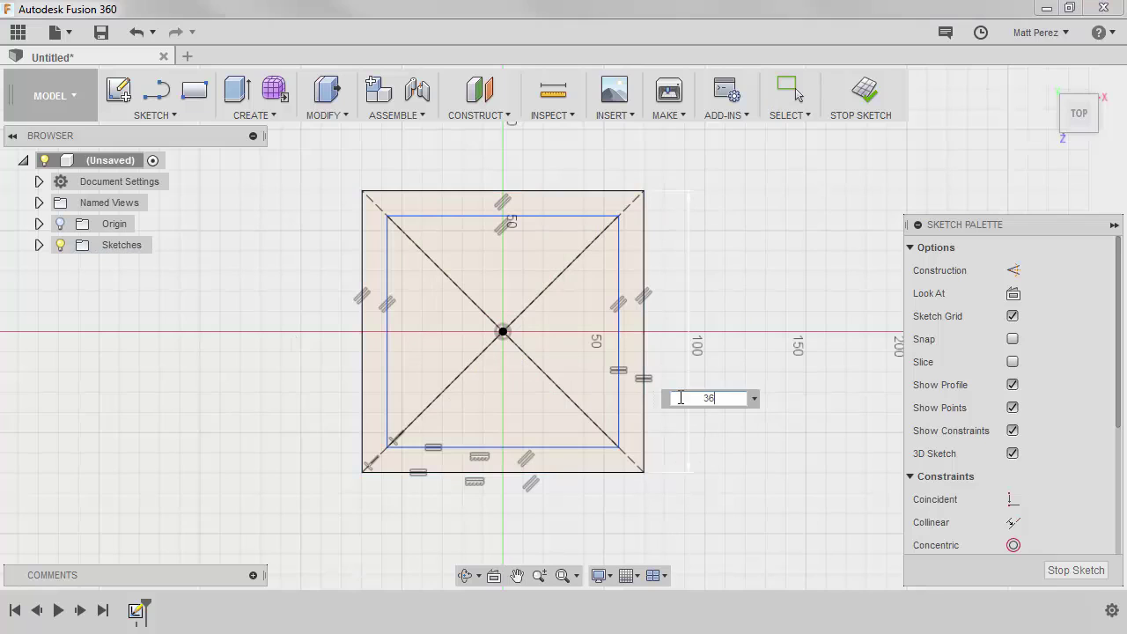
key("Return")
- Dimension the vertical side of the inner square to 30.5 mm and place the dimensions closer to the squares
left_click(625, 411)
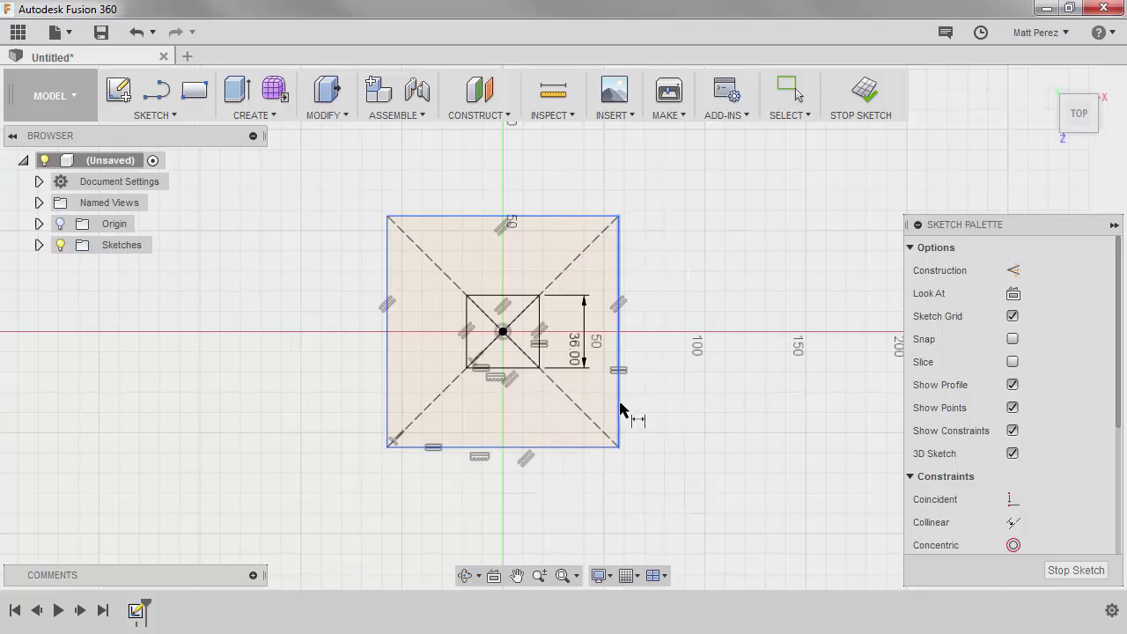
left_click(685, 400)
type("30.5")
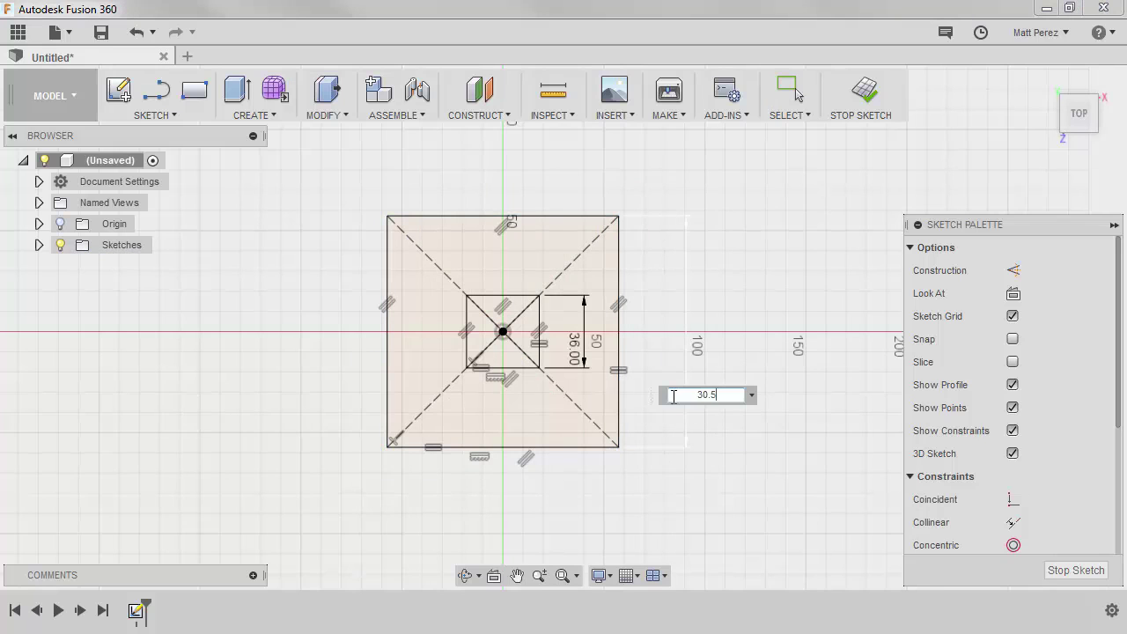
key("Return")
scroll(493, 361, "up", 5)
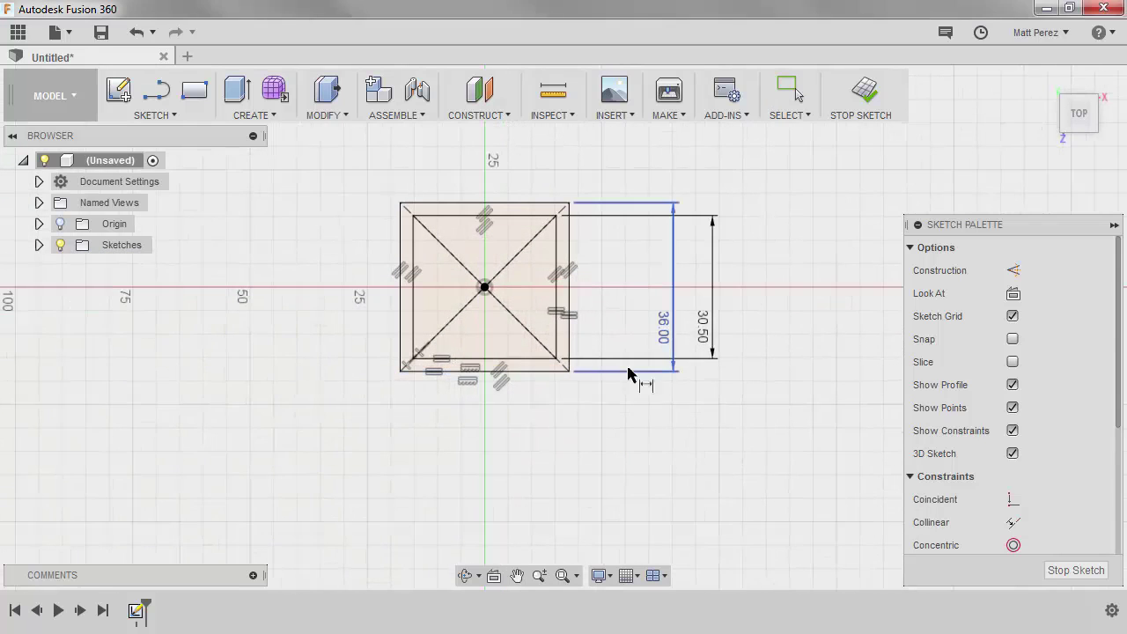
left_click_drag(676, 324, 606, 302)
- Sketch a center-diameter circle on each of the four corners of the inner square
scroll(541, 316, "up", 3)
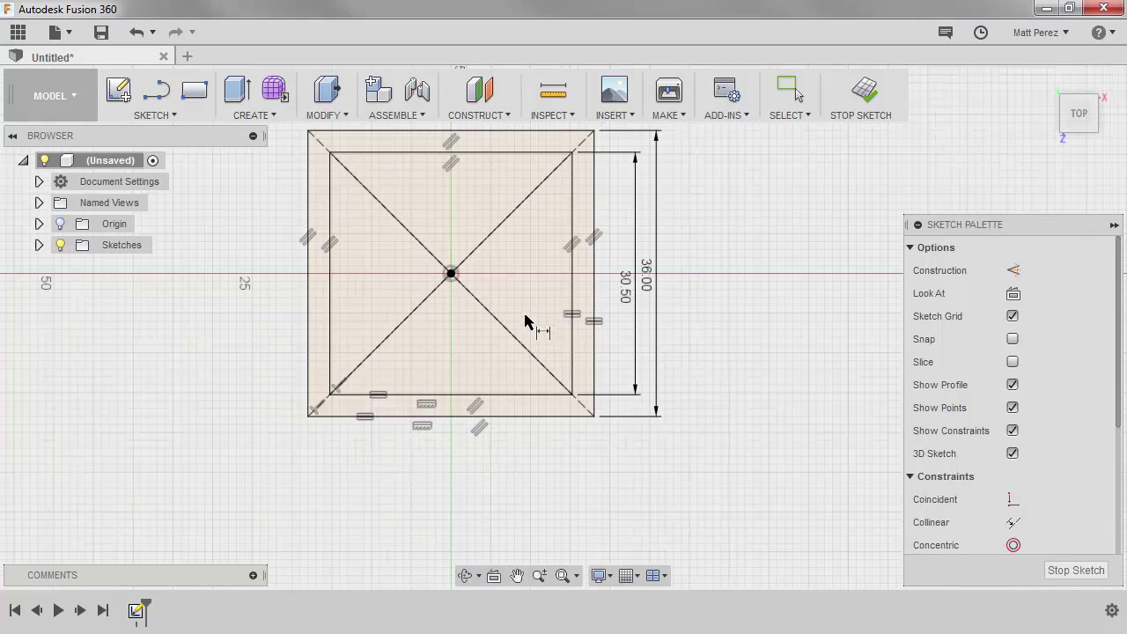
key("c")
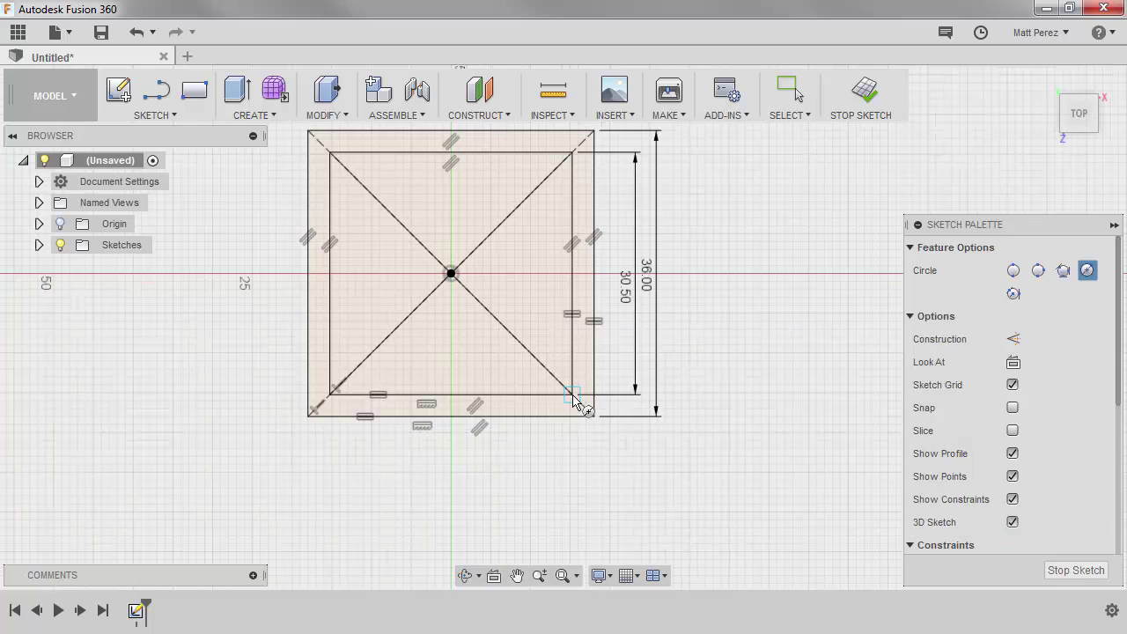
left_click(572, 394)
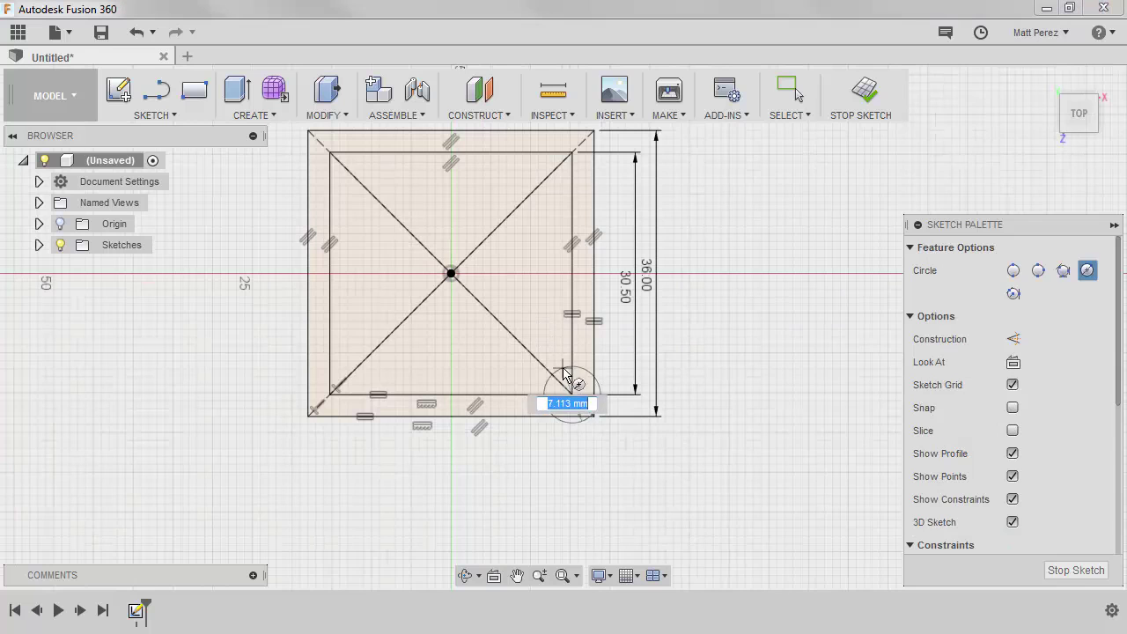
left_click(329, 393)
left_click(373, 392)
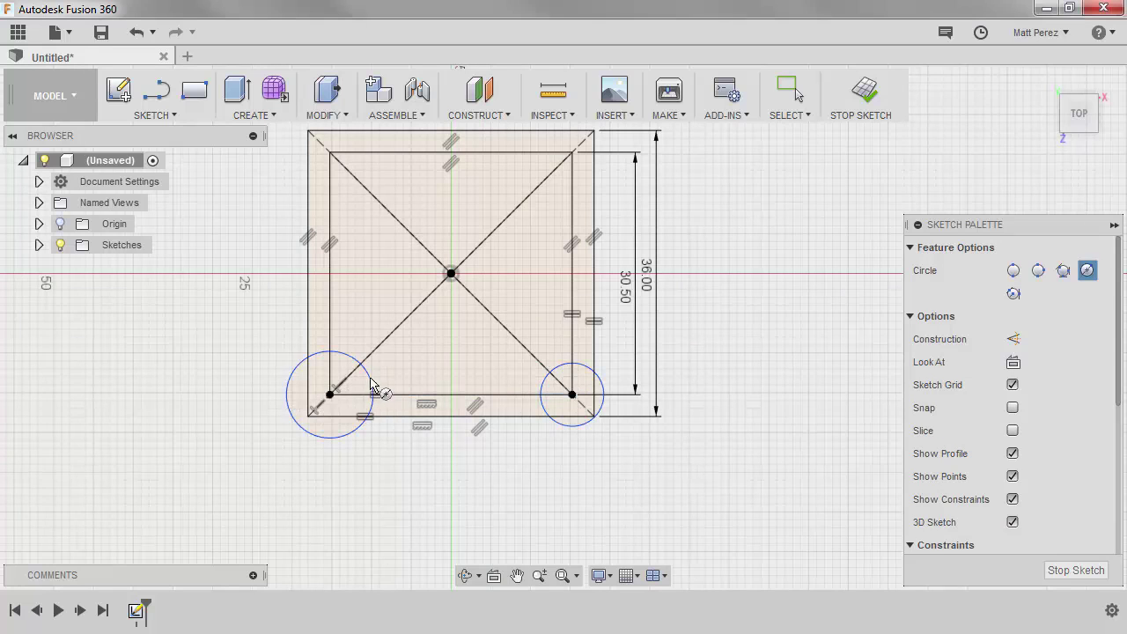
left_click(330, 153)
left_click(370, 183)
left_click(573, 153)
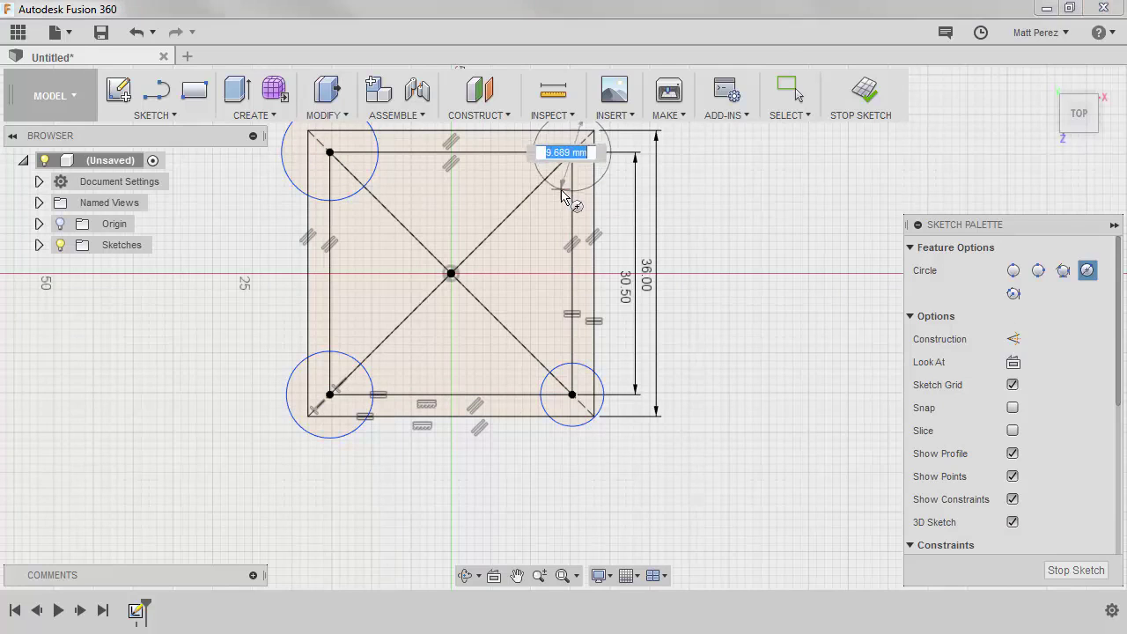
left_click(562, 194)
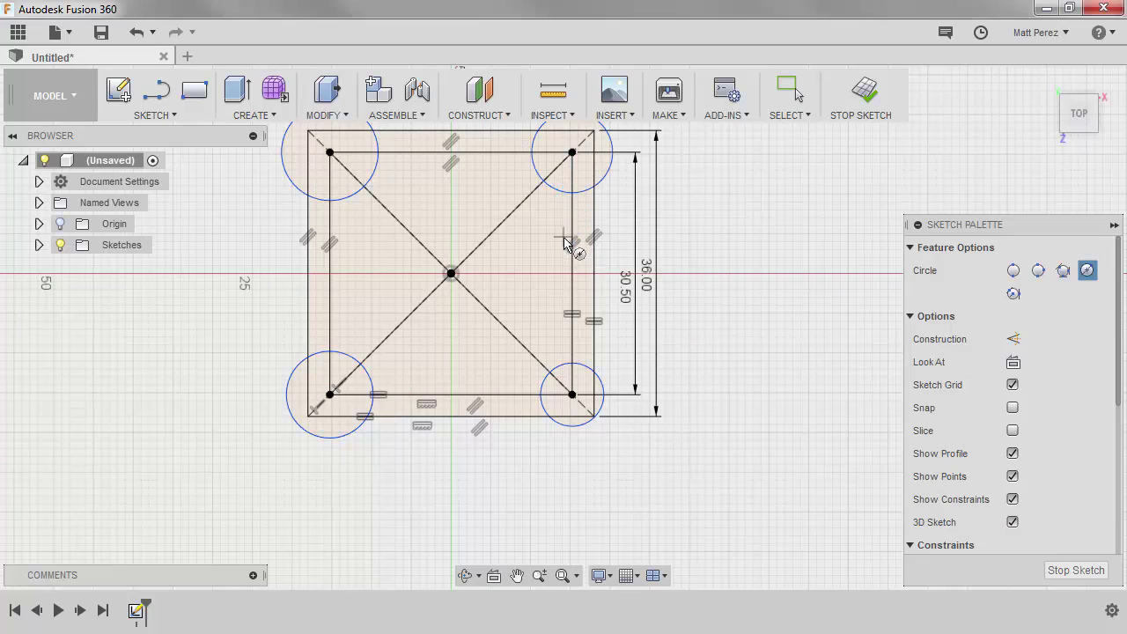
- Hide the constraint symbols in the sketch and end the circle command
middle_click_drag(570, 245, 577, 337)
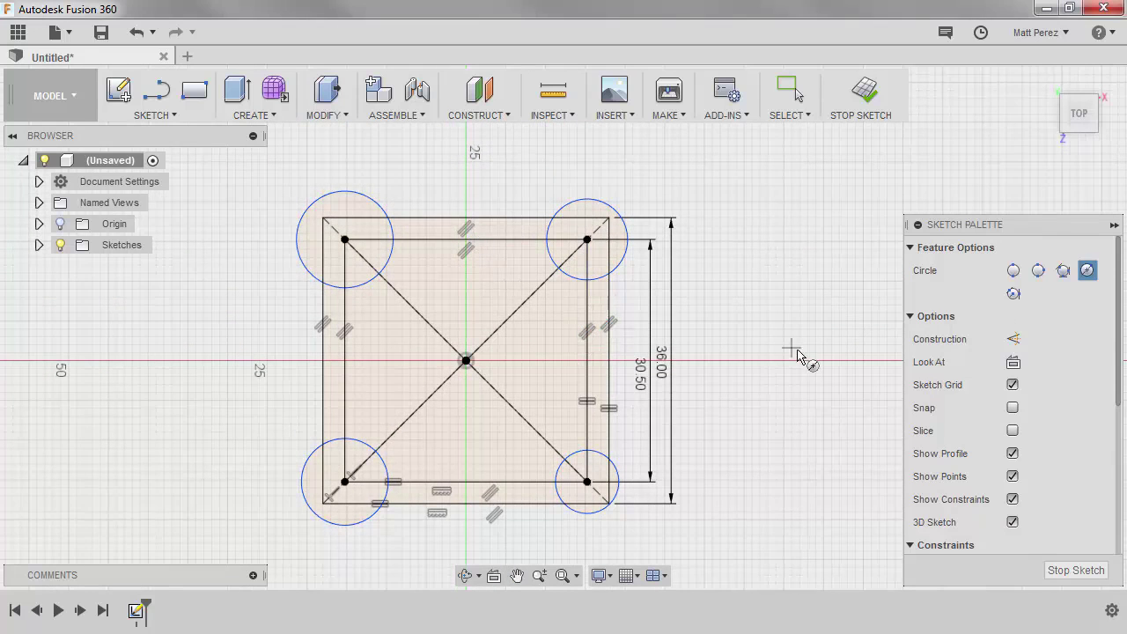
left_click(1013, 500)
key("Escape")
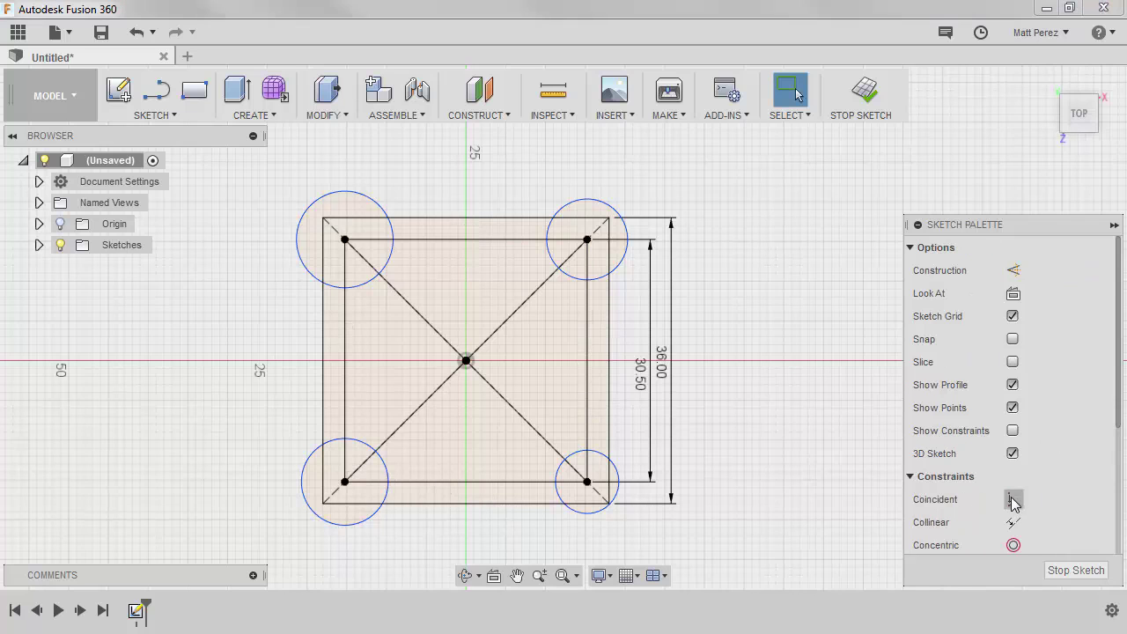
- Examine the constraints on individual sides of the inner and outer squares, and toggle the display of all constraints on and off again
left_click(588, 333)
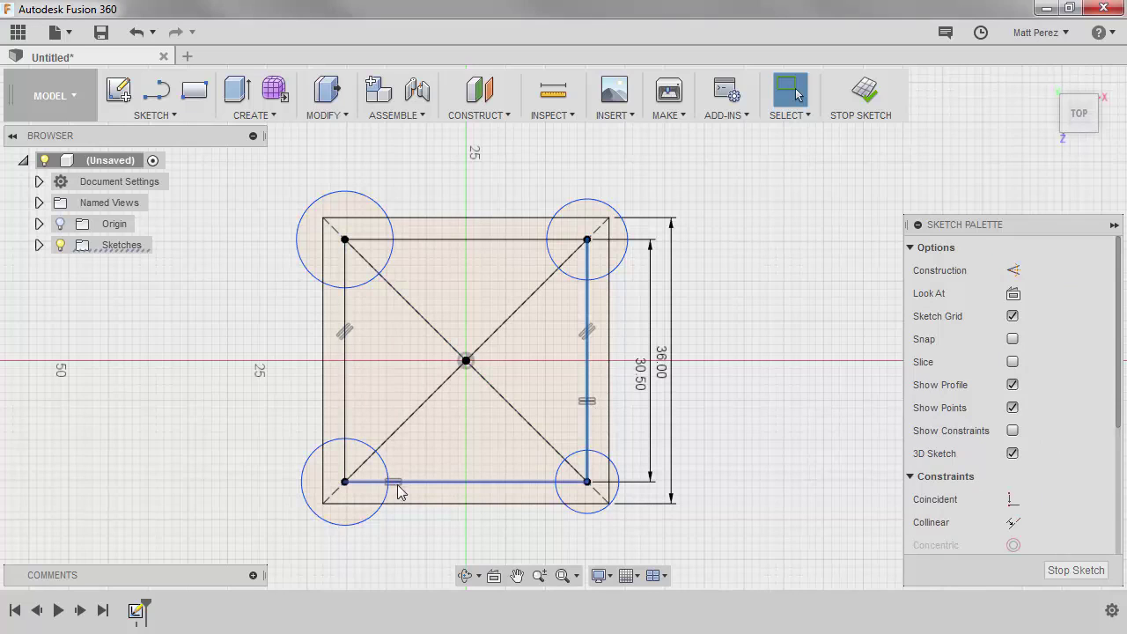
left_click(641, 304)
left_click(609, 371)
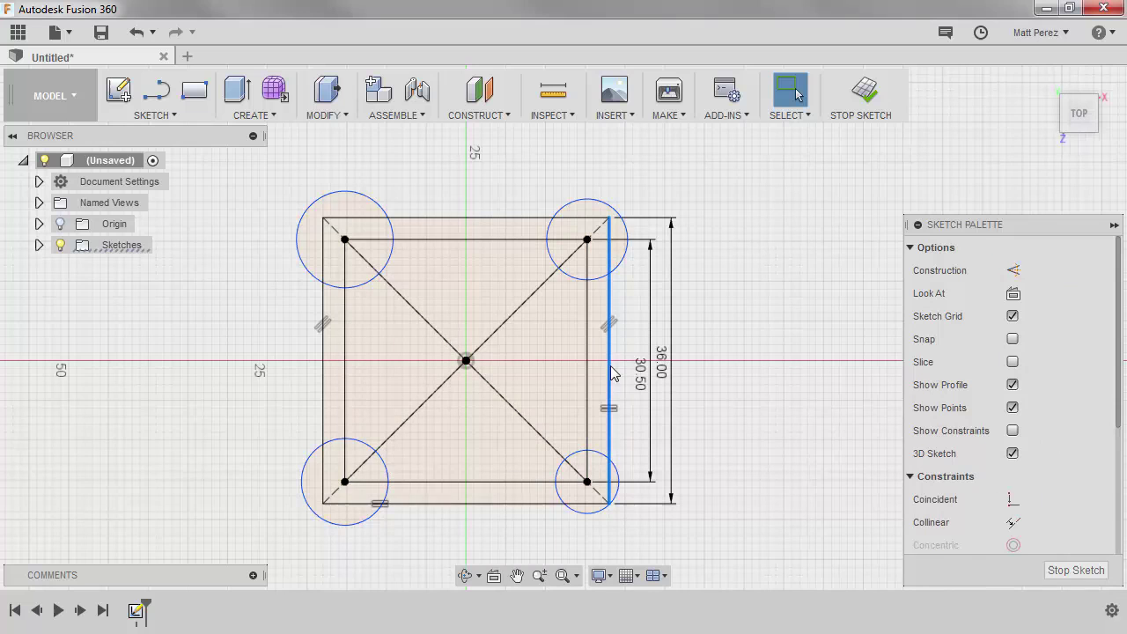
key("Delete")
left_click(588, 319)
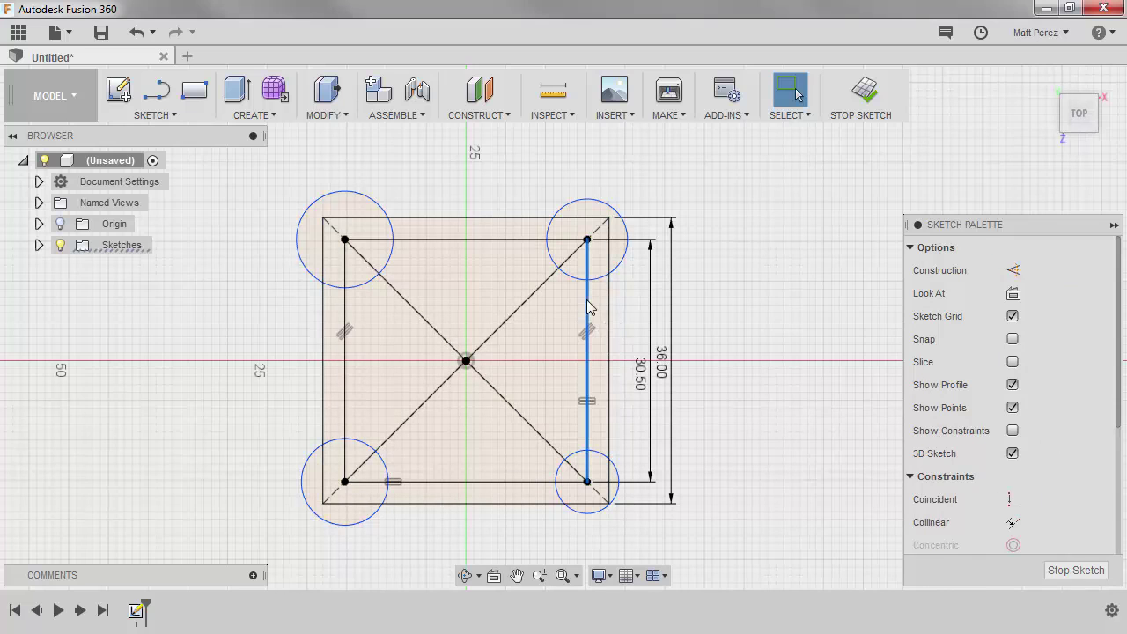
left_click(1012, 430)
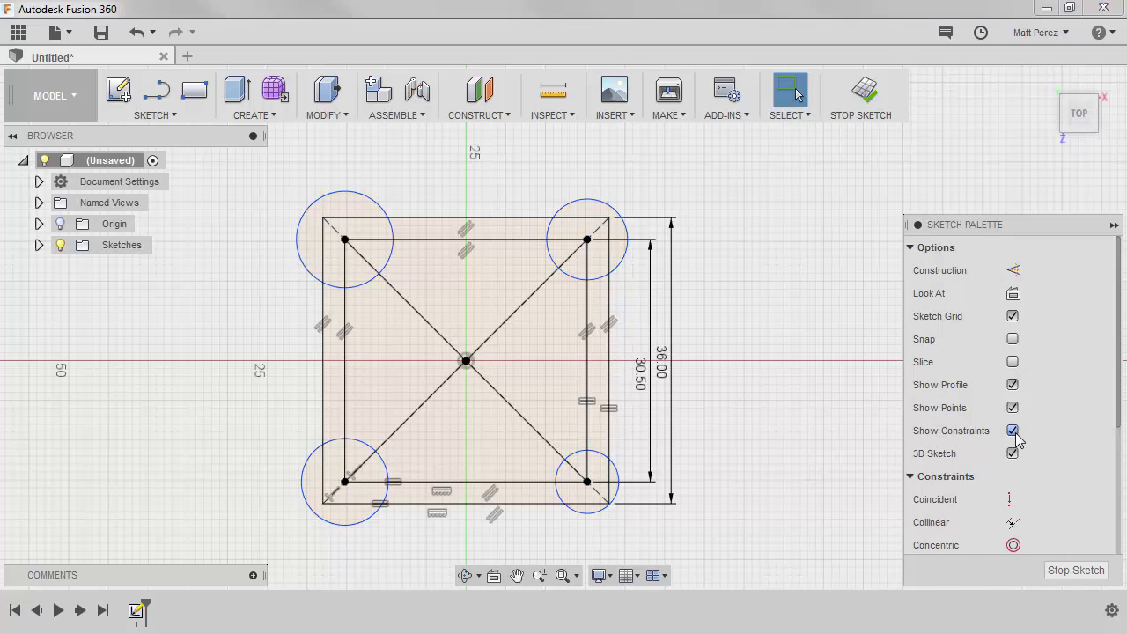
left_click(1013, 430)
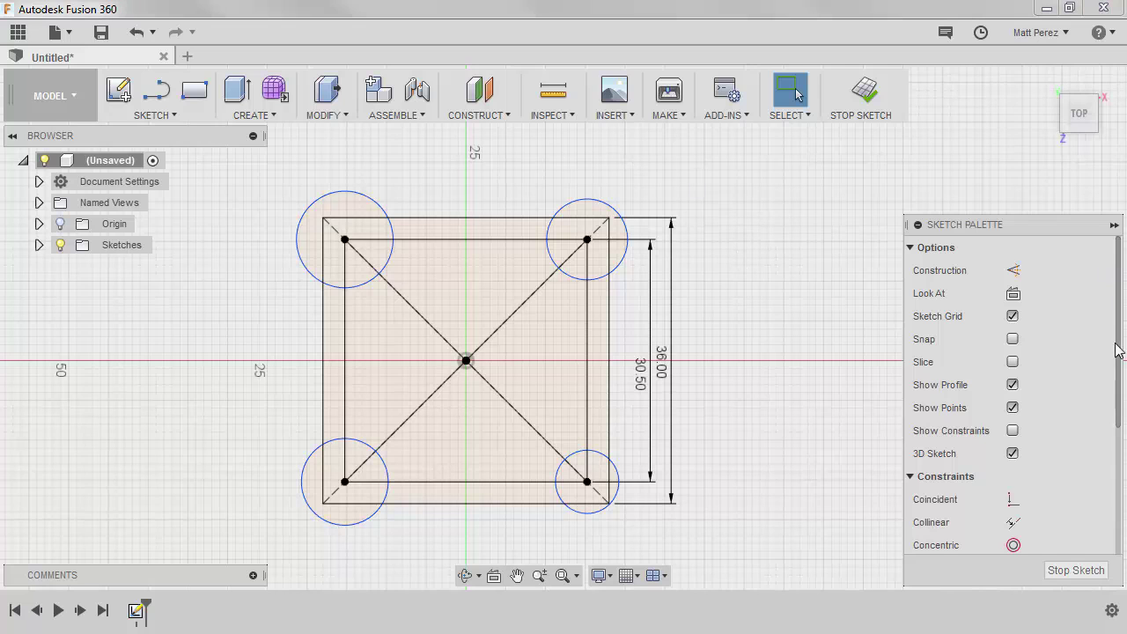
- Apply Equal constraints so all four corner circles of the inner square share the same size
mouse_move(1122, 357)
left_mouse_down()
mouse_move(1121, 476)
mouse_move(1066, 508)
left_mouse_up()
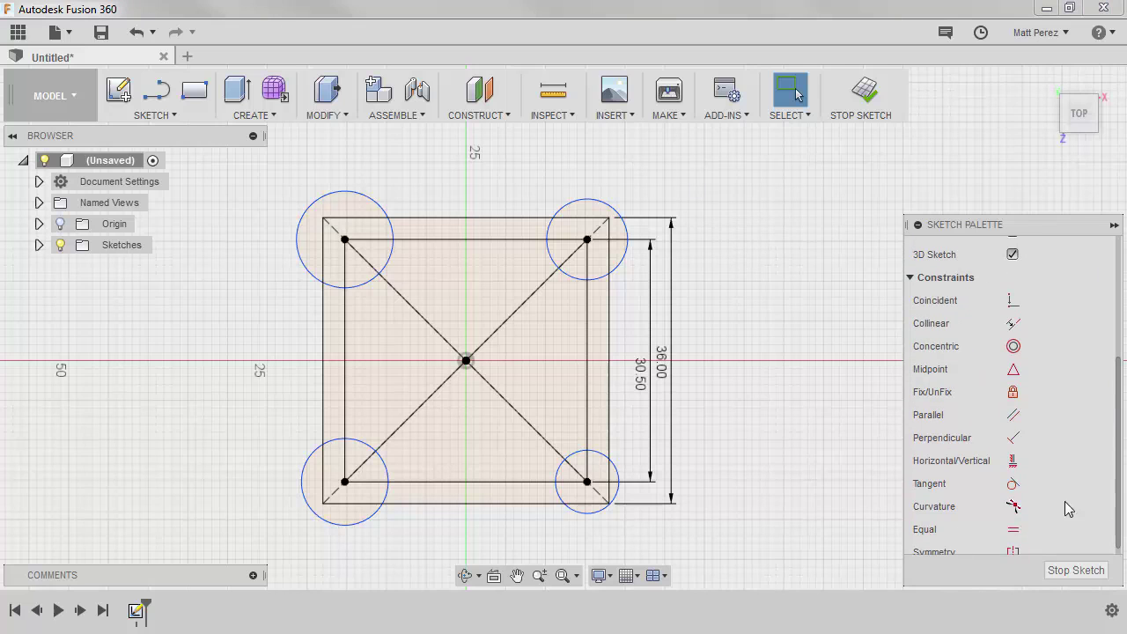
left_click(1012, 530)
left_click(588, 202)
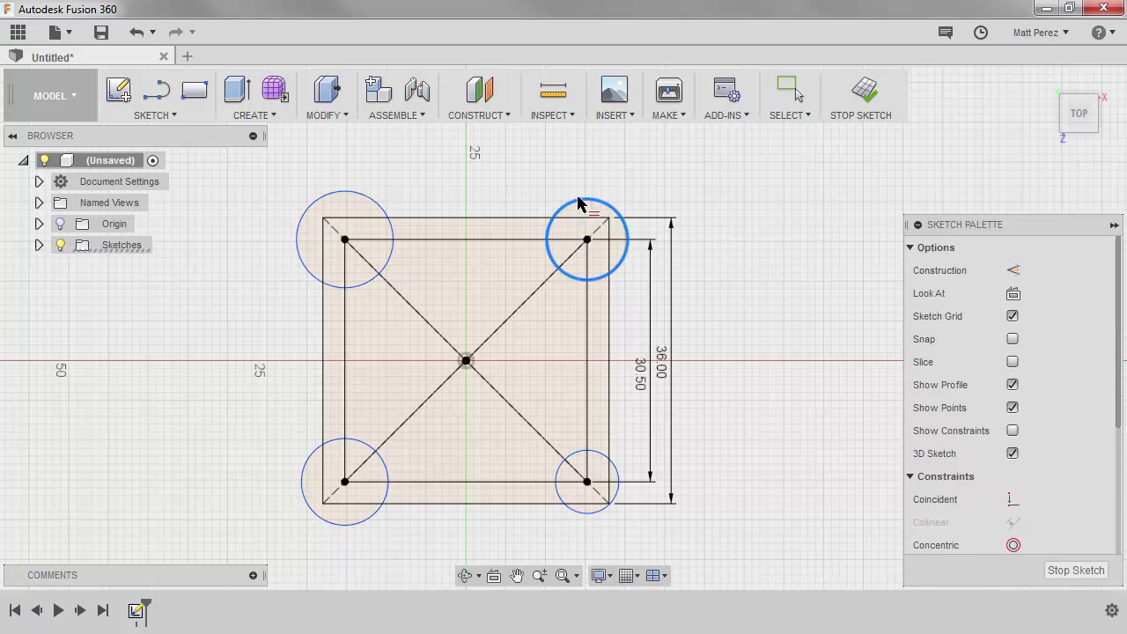
left_click(357, 198)
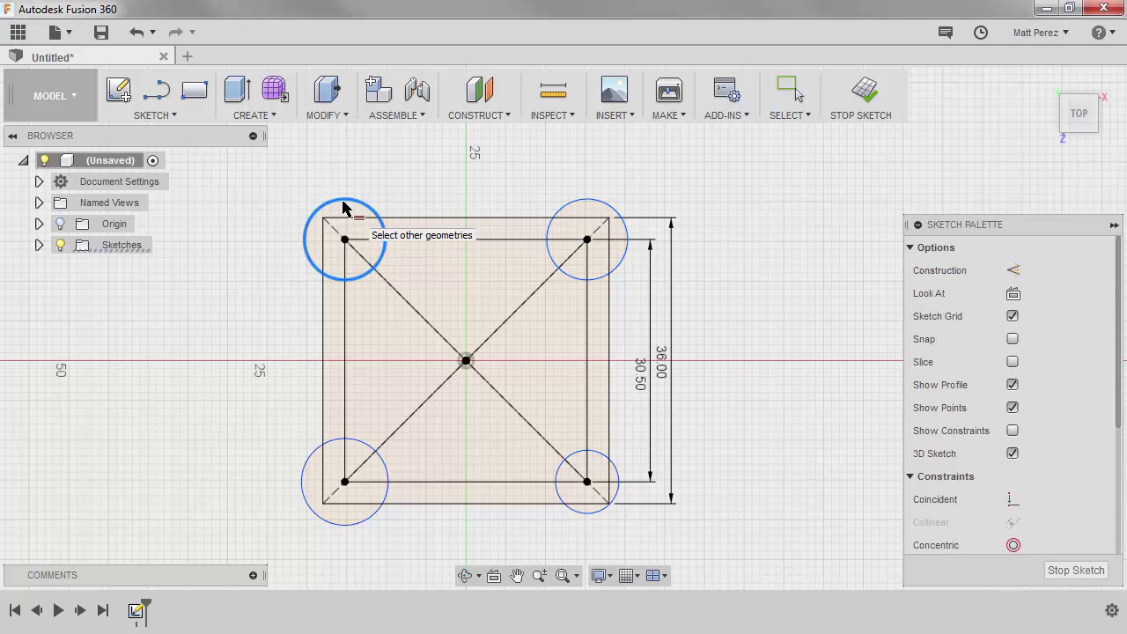
left_click(343, 208)
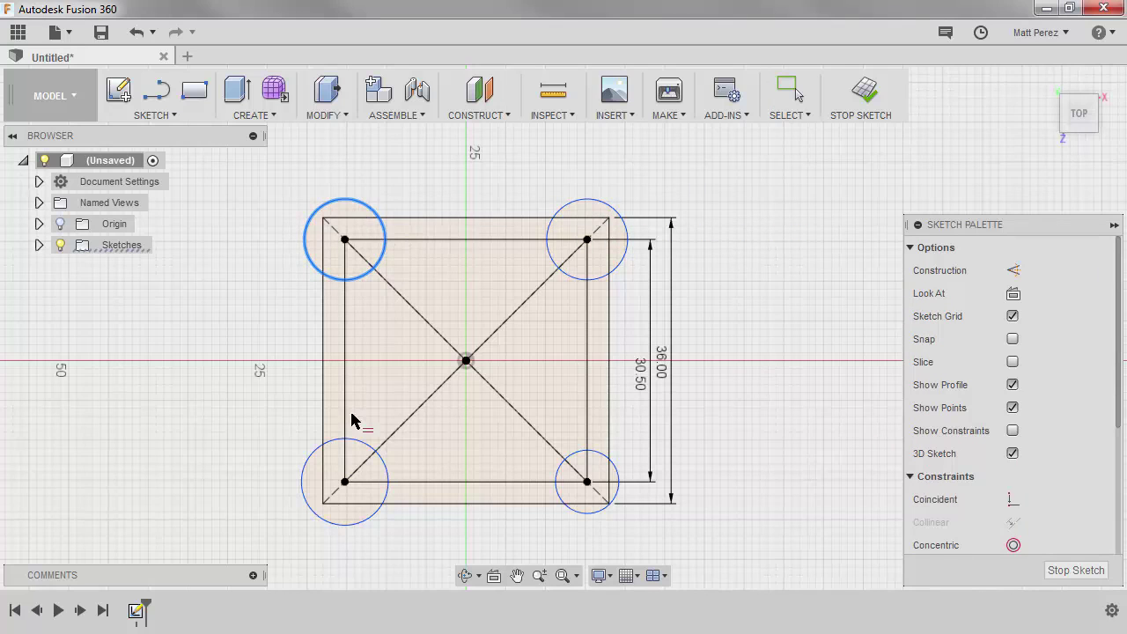
left_click(340, 449)
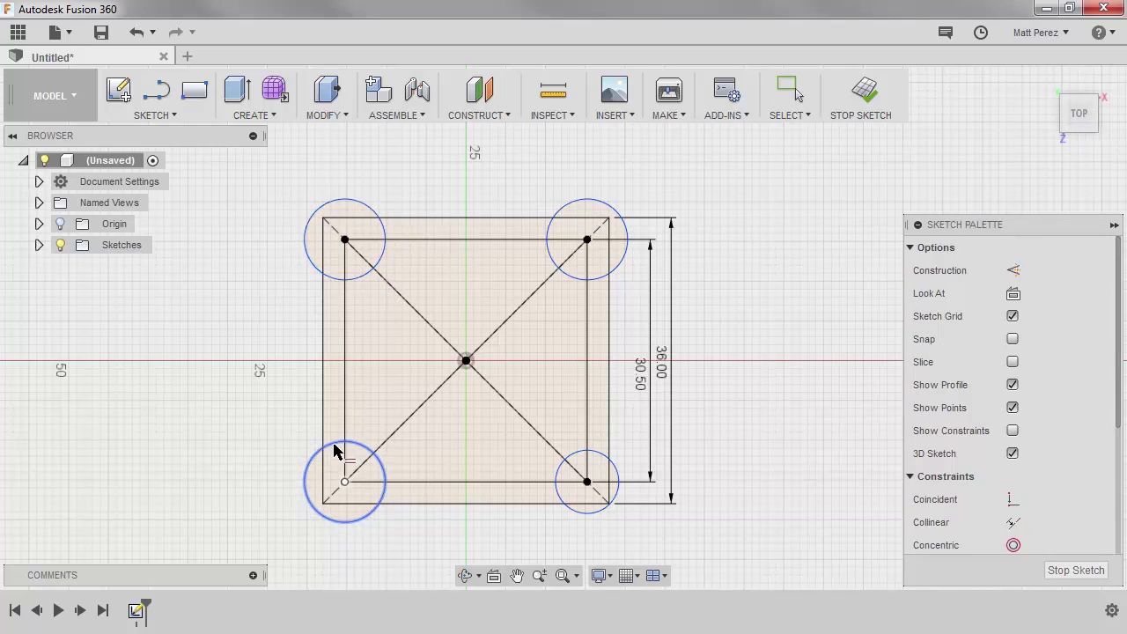
left_click(611, 463)
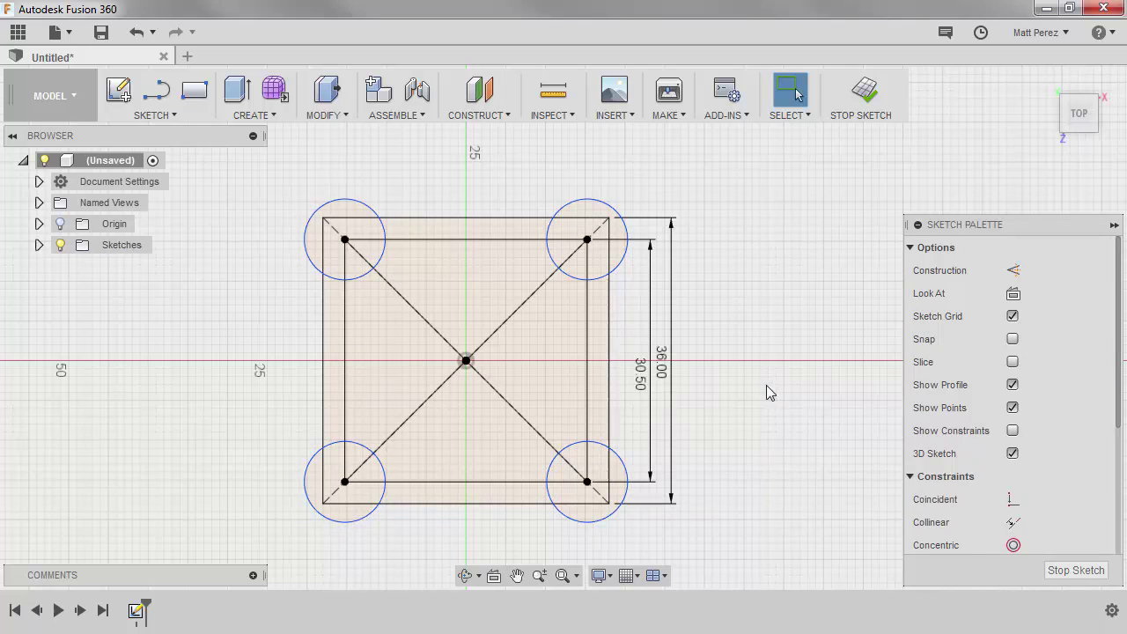
- Dimension the diameter of the upper-right corner circle to 3 mm and place the dimension clear of the squares
left_click(616, 218)
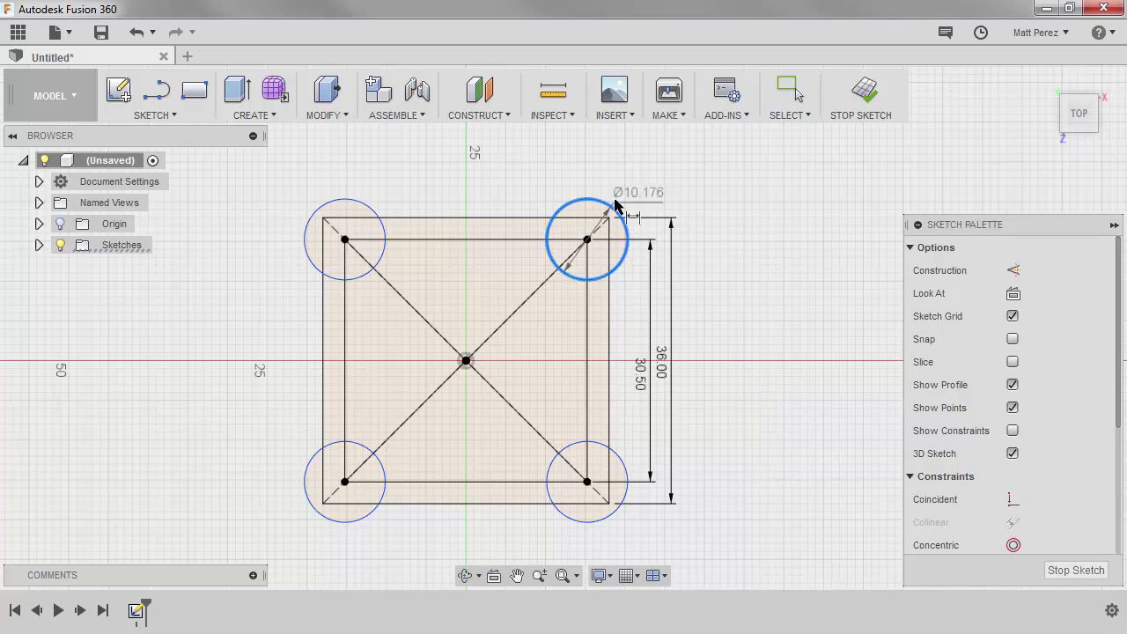
left_click(642, 168)
type("3")
key("Return")
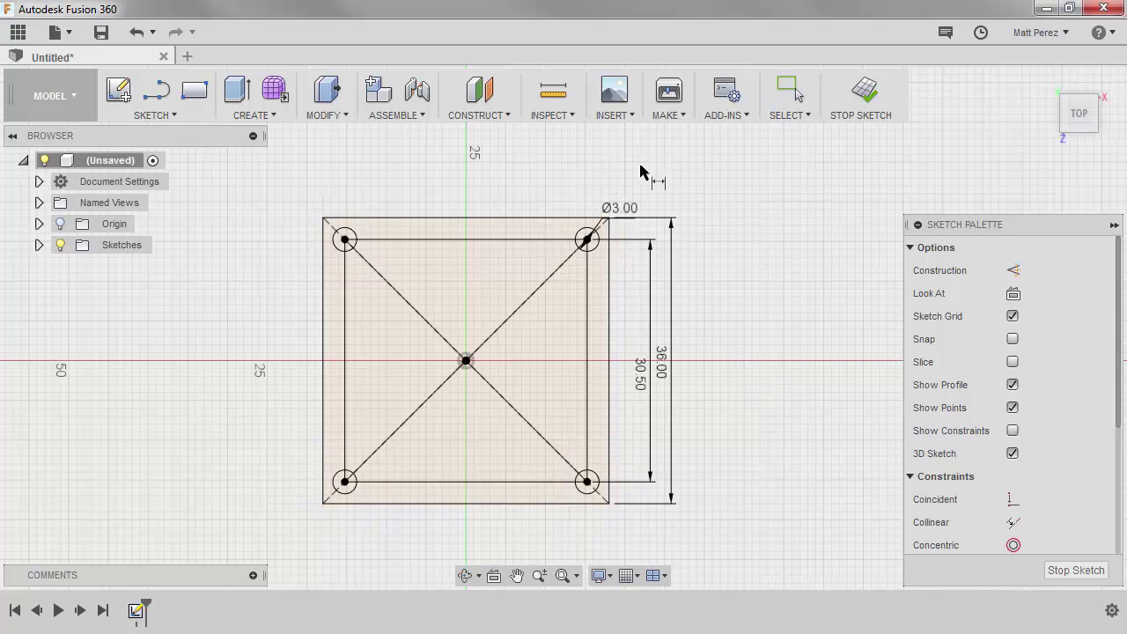
scroll(595, 212, "up", 3)
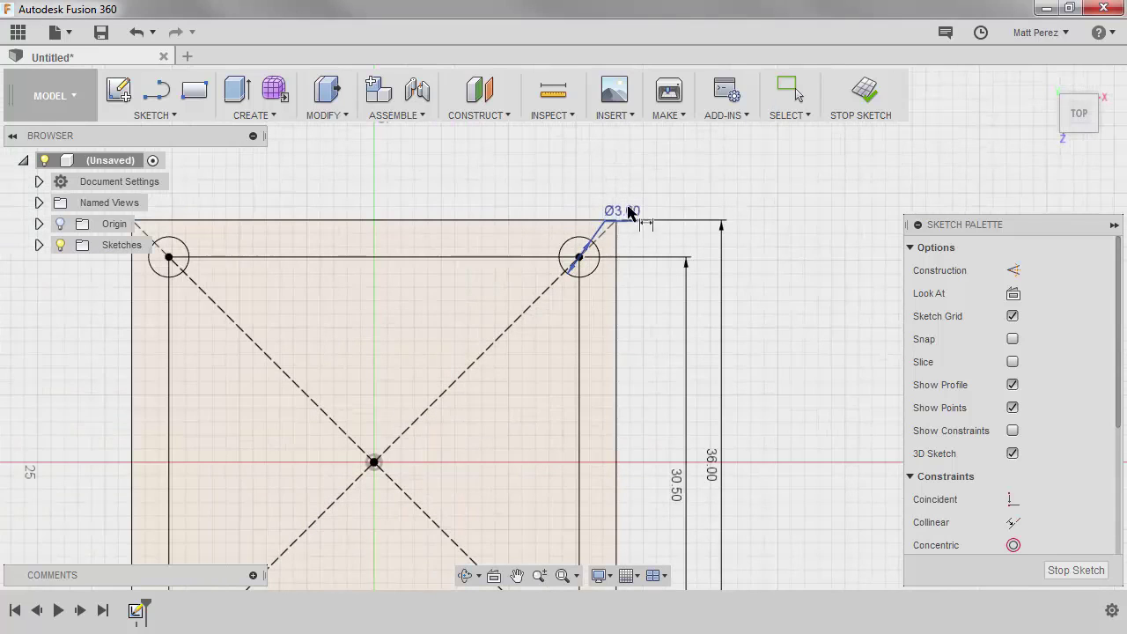
key("Escape")
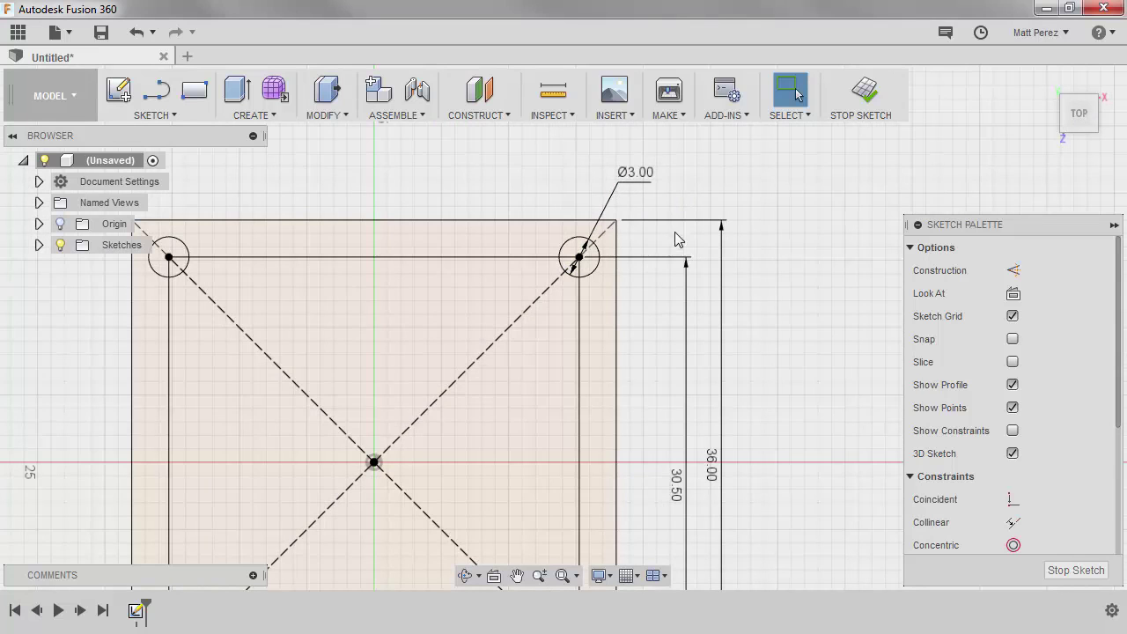
- Sketch a single line from the centre of the squares outward past their lower-right corner
scroll(678, 237, "down", 3)
middle_click_drag(661, 326, 639, 277)
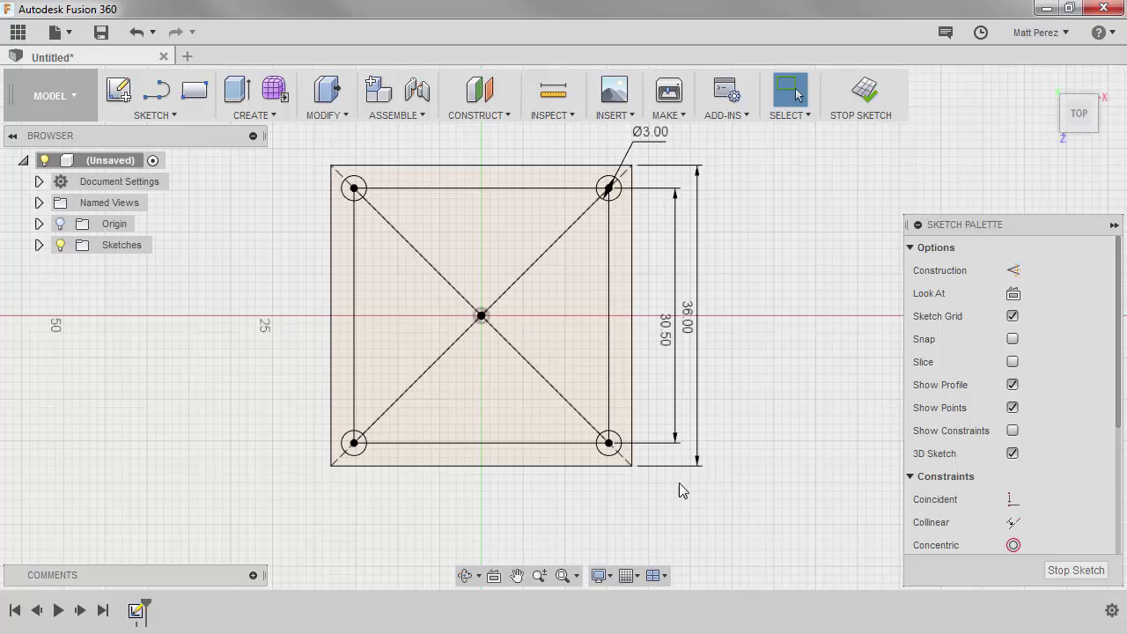
scroll(679, 484, "down", 4)
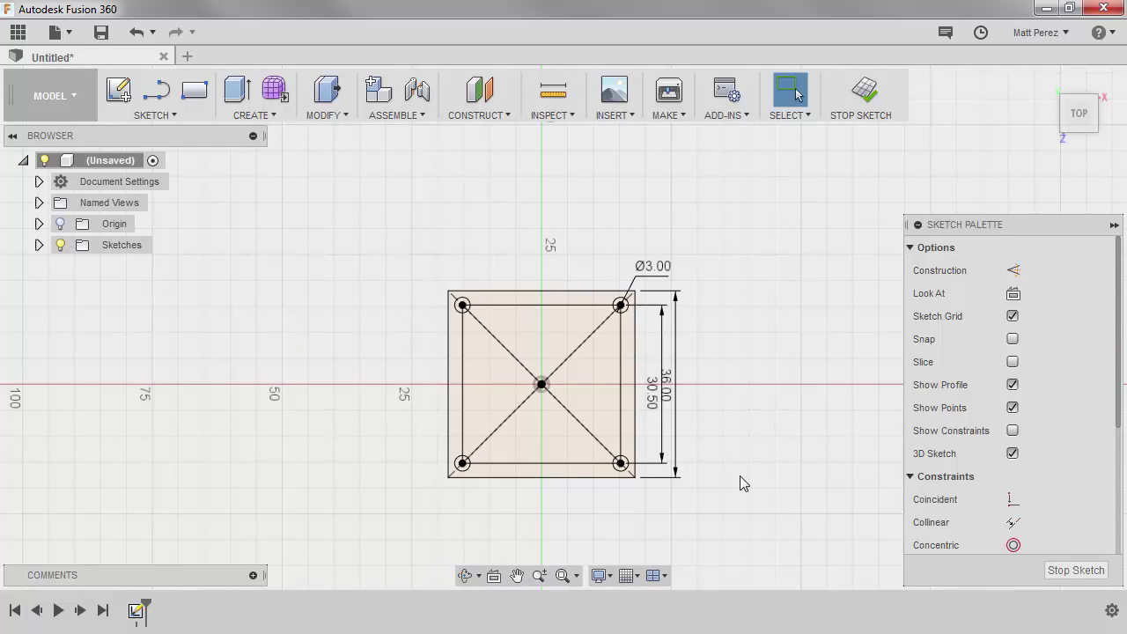
scroll(740, 475, "down", 3)
left_click(516, 575)
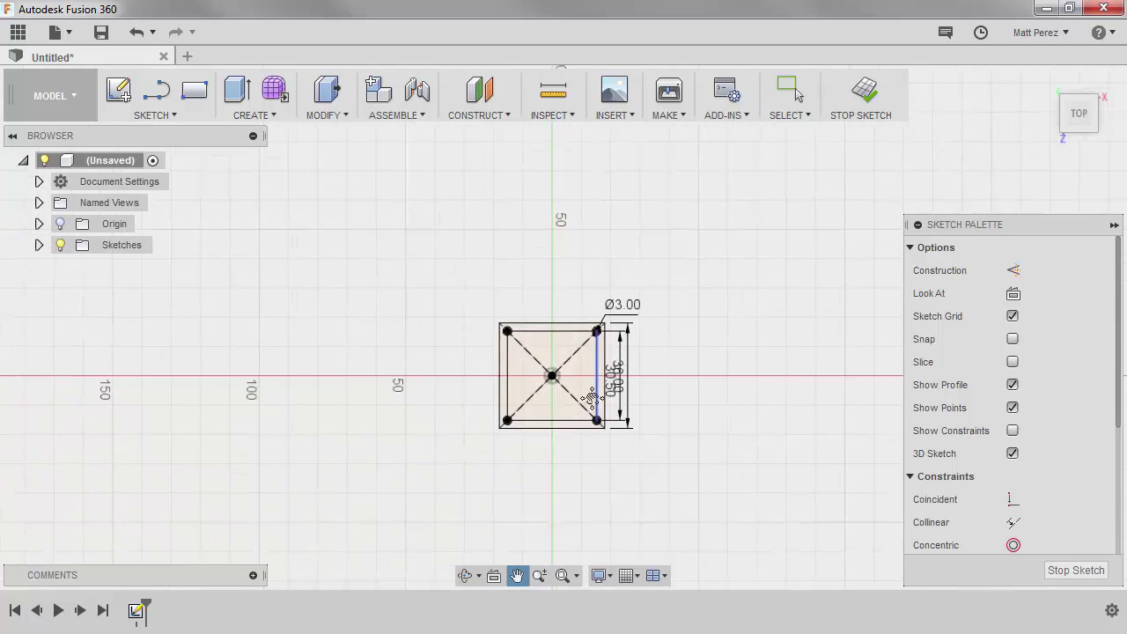
left_click_drag(583, 418, 539, 319)
key("Escape")
scroll(548, 381, "down", 2)
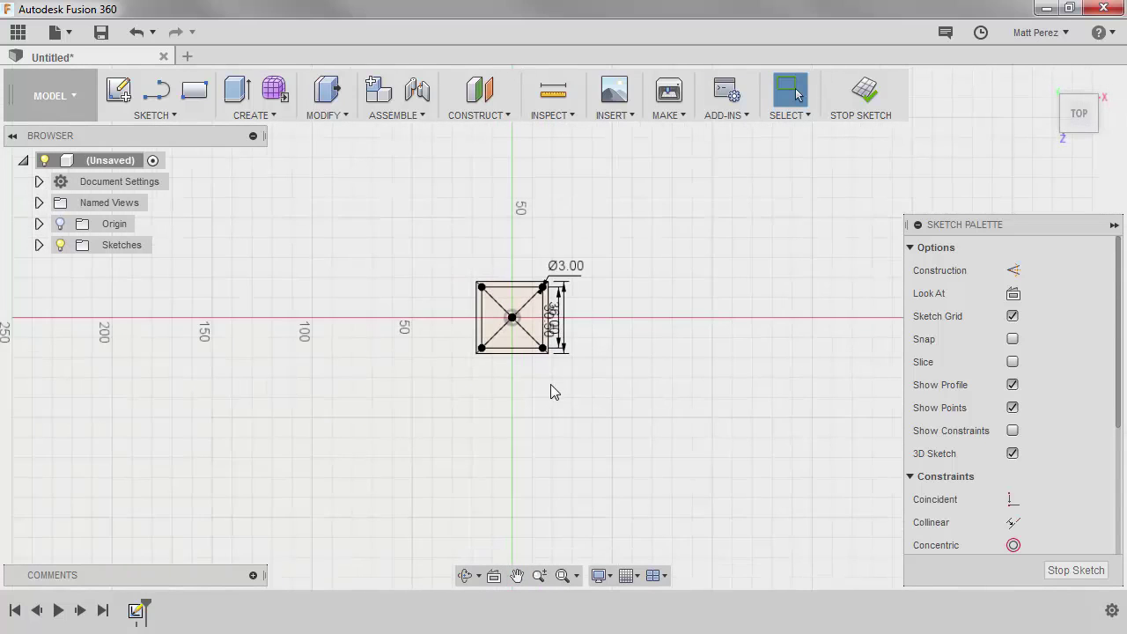
key("l")
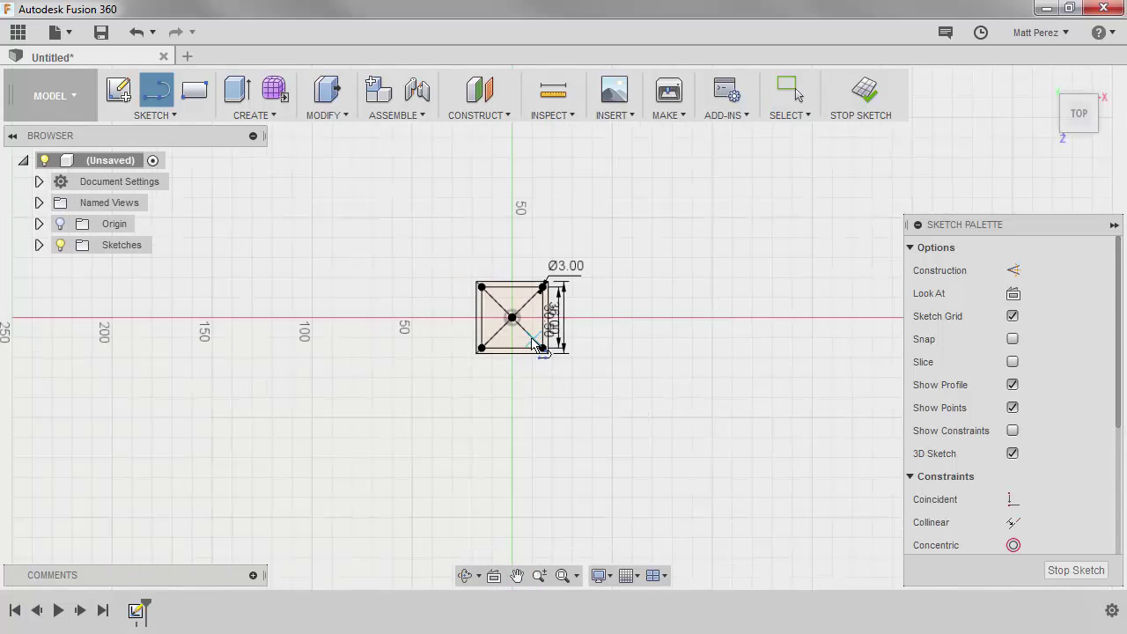
left_click(512, 317)
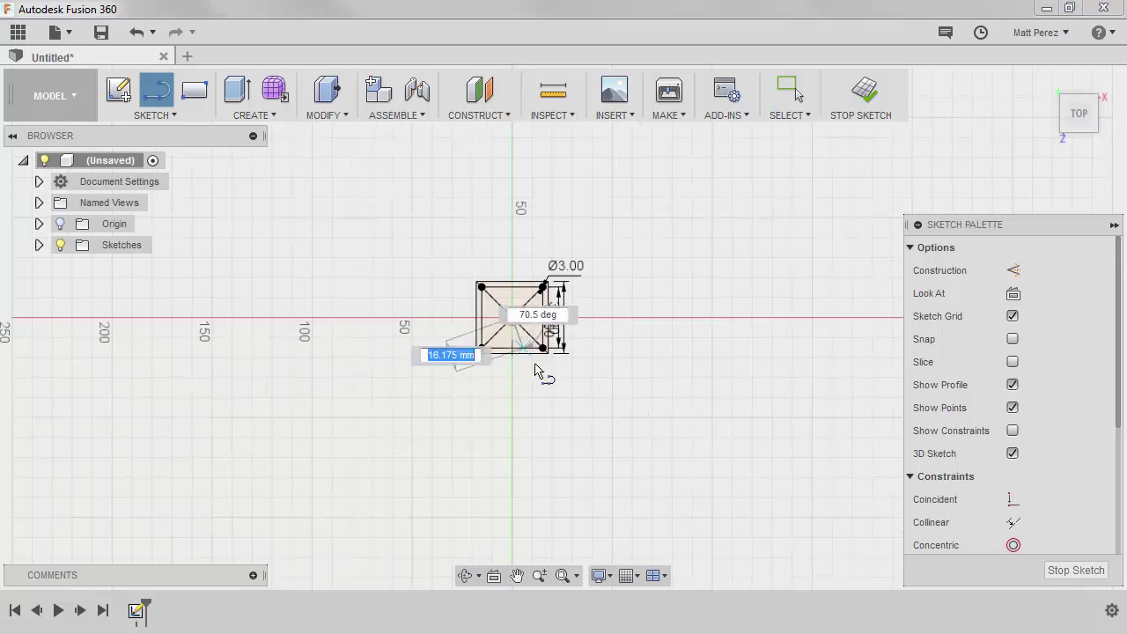
left_click(640, 495)
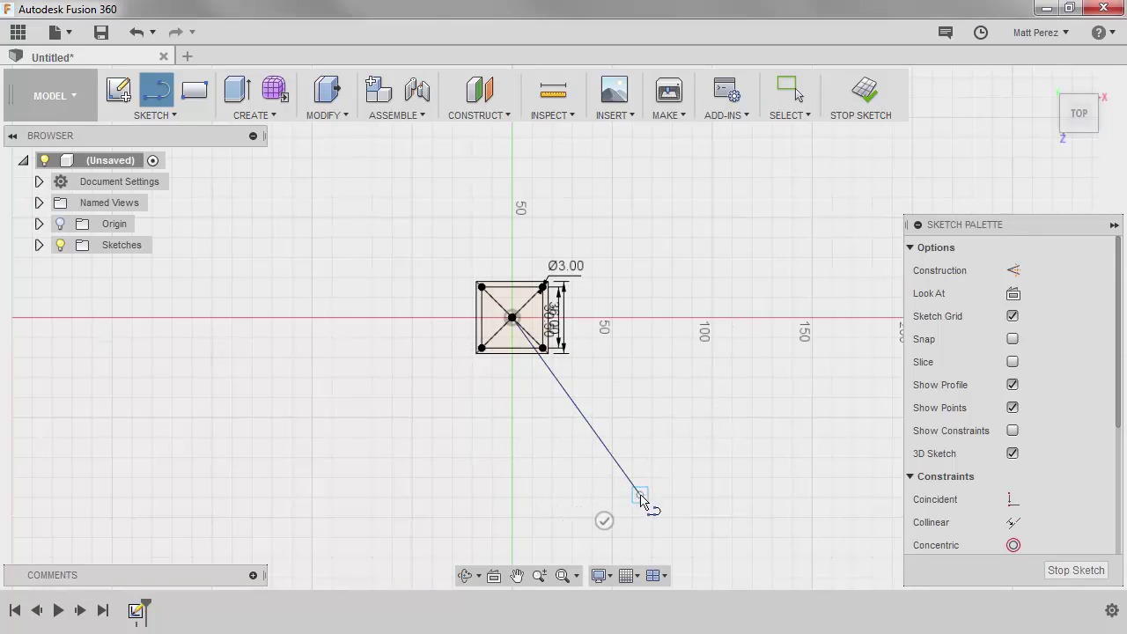
key("Escape")
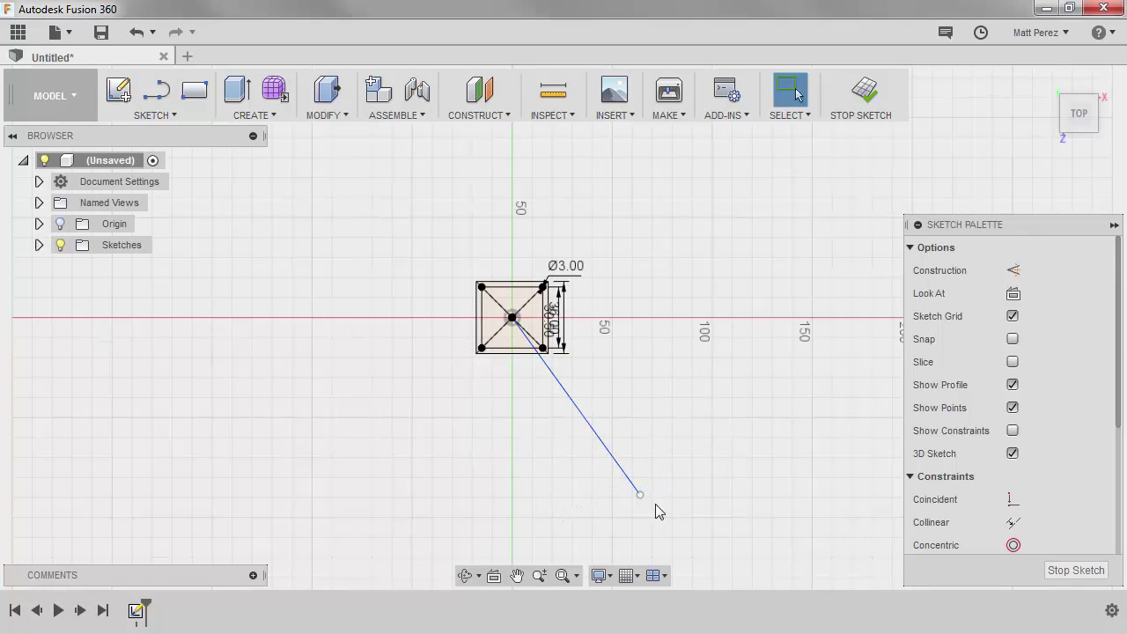
- Convert the new line to construction geometry and make it collinear with the inner square's diagonal
left_click(604, 442)
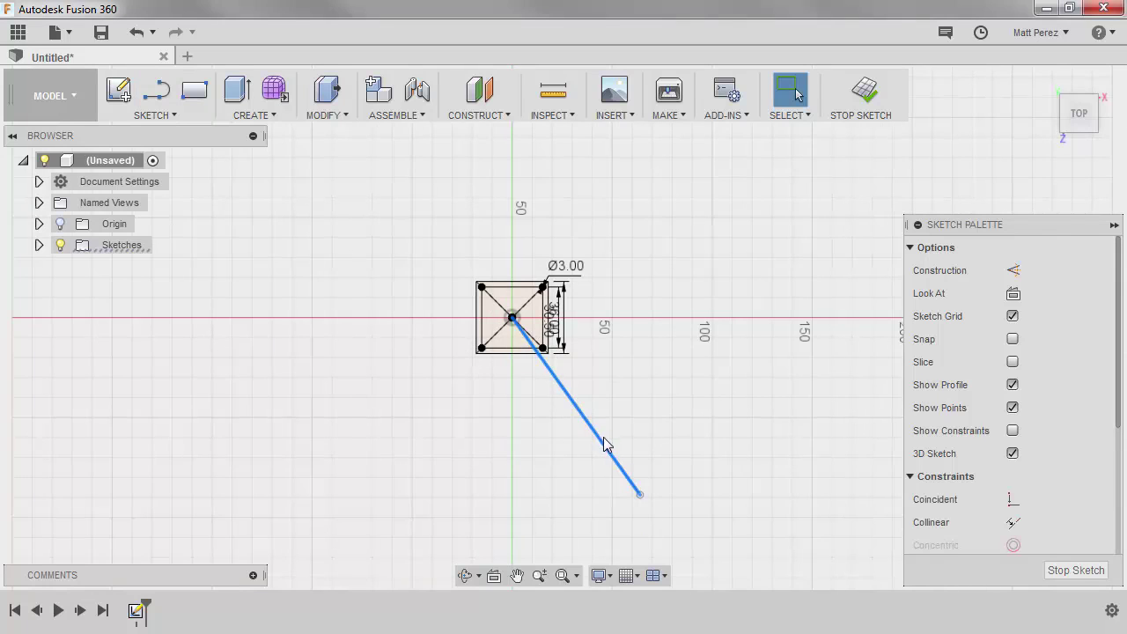
key("x")
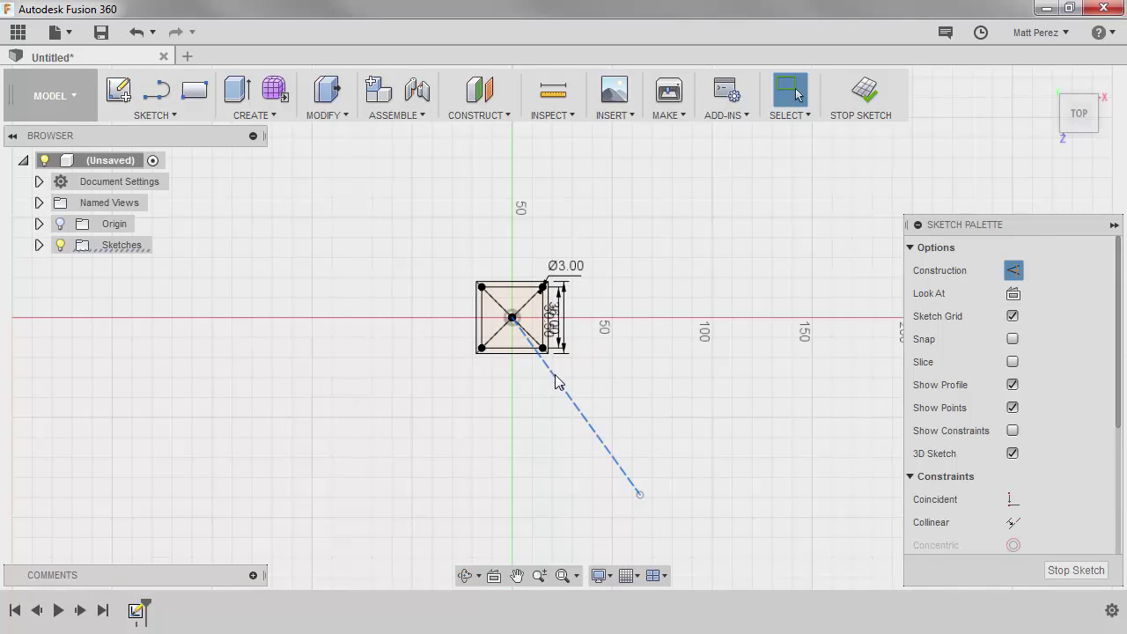
left_click(535, 342)
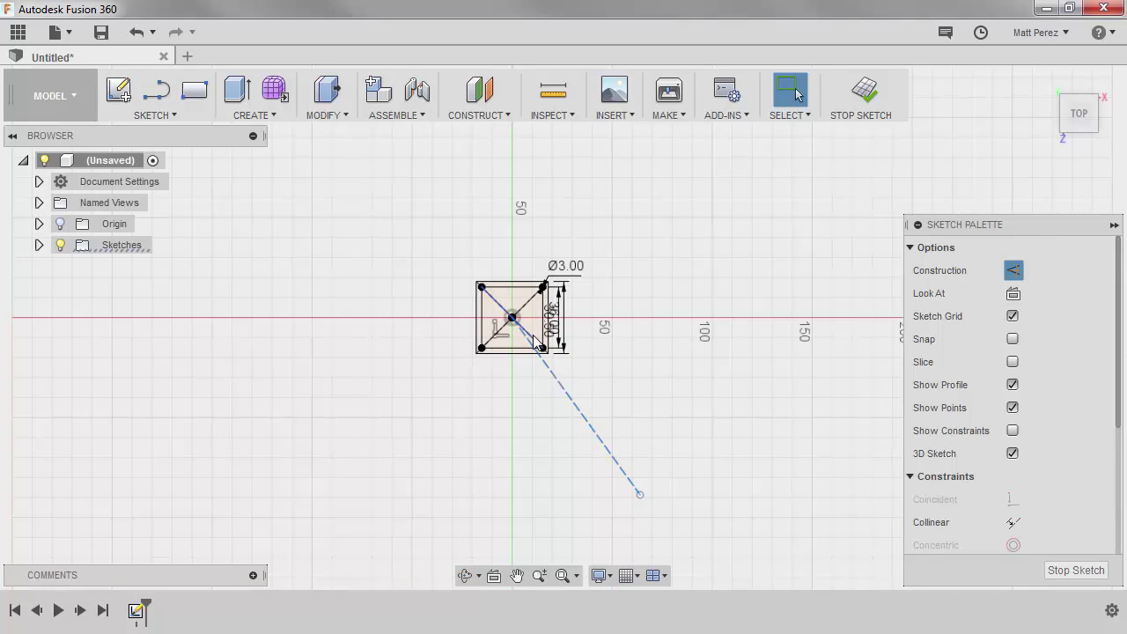
right_click(621, 339)
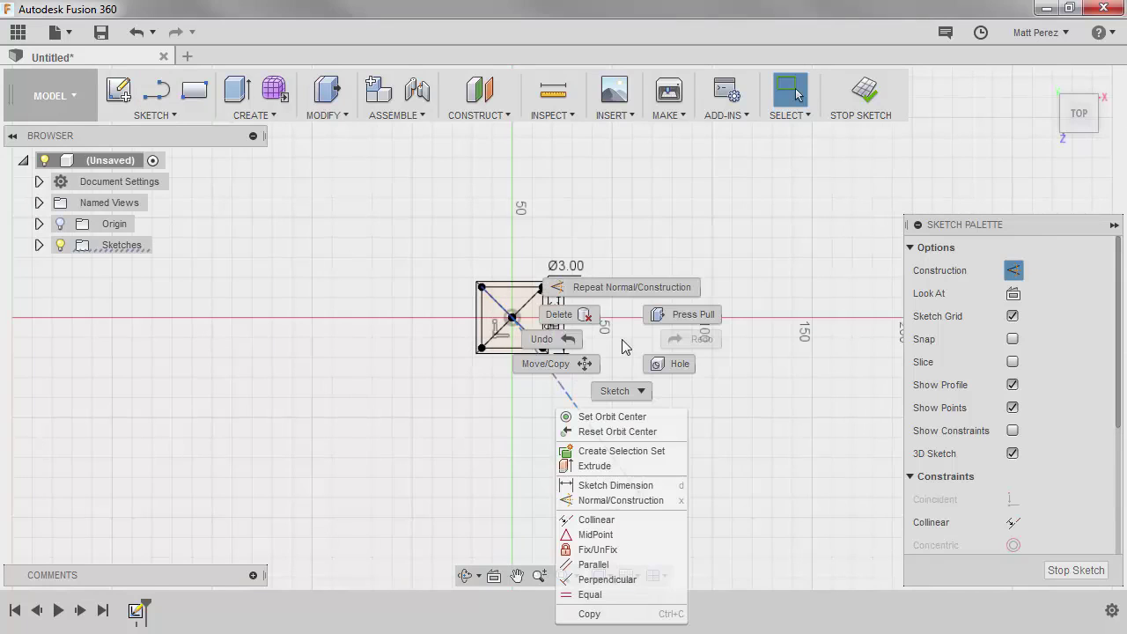
left_click(614, 521)
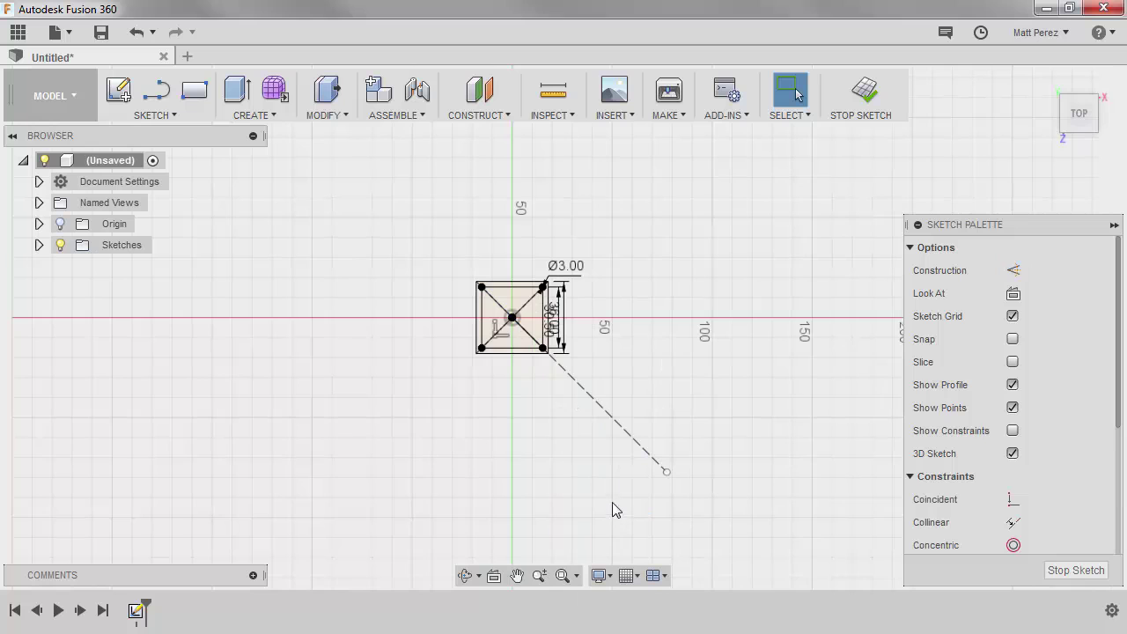
- Stretch the construction line's free end farther outward along the diagonal, to a length of about 158 mm
left_click(560, 366)
left_click(553, 426)
left_click_drag(668, 474, 736, 541)
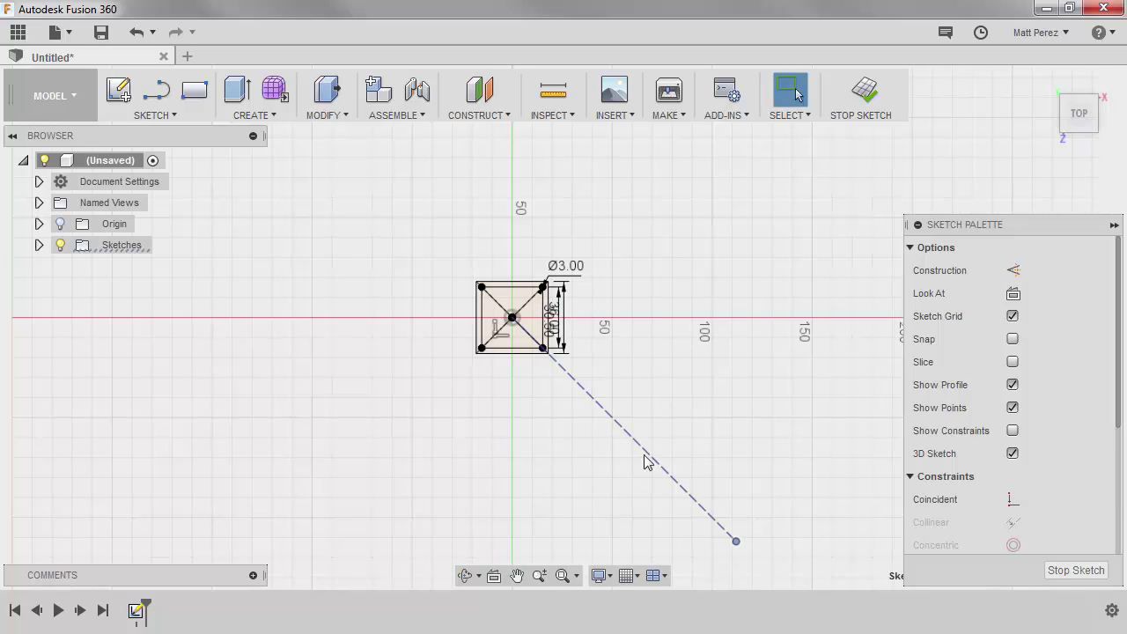
- Dimension the construction line's length to 125 mm and place the dimension farther below the line
key("d")
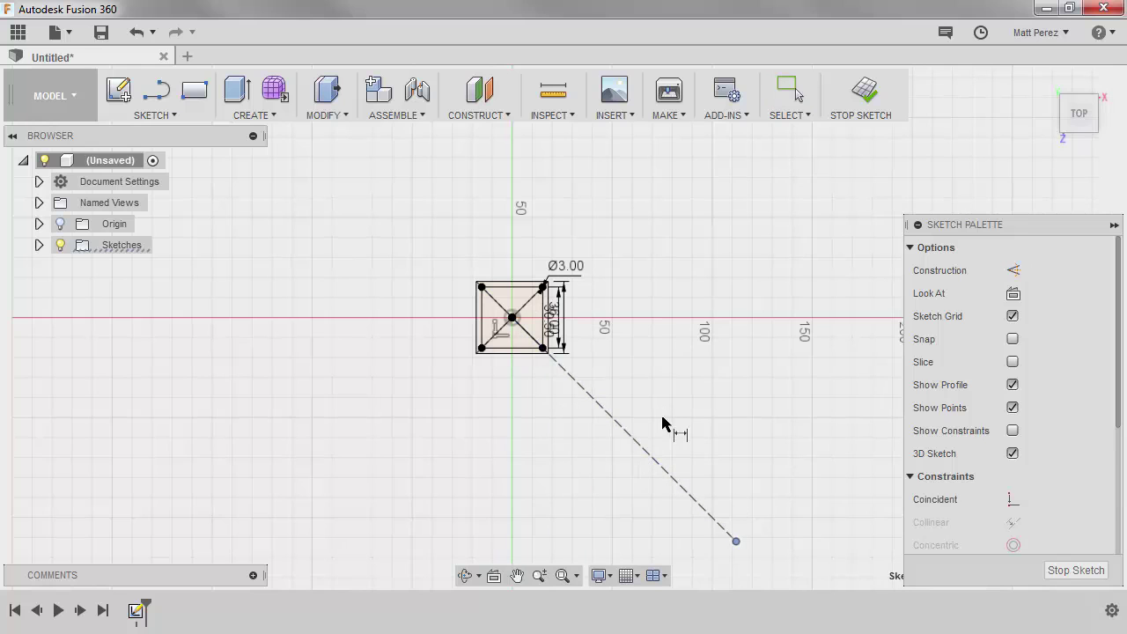
left_click(614, 426)
left_click(608, 429)
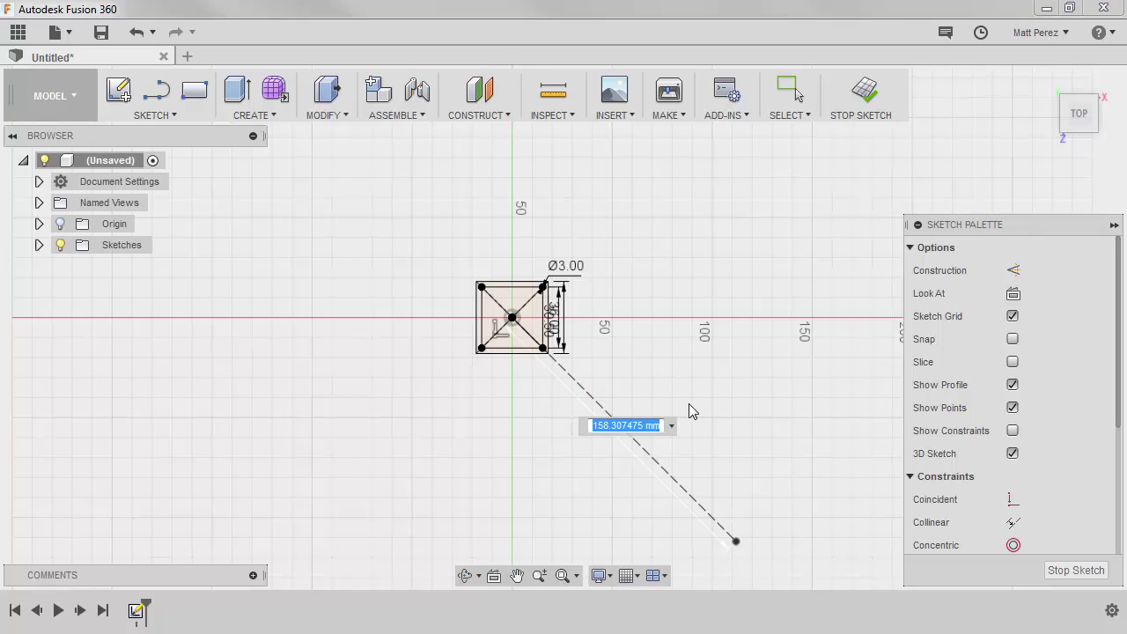
type("125")
key("Return")
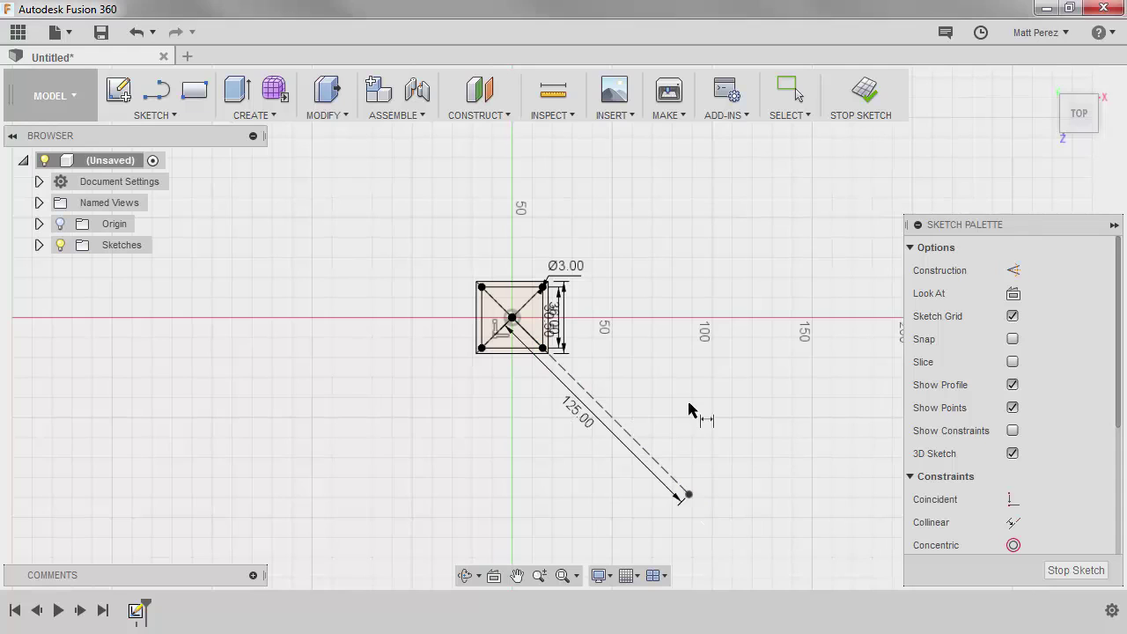
left_click_drag(619, 417, 584, 436)
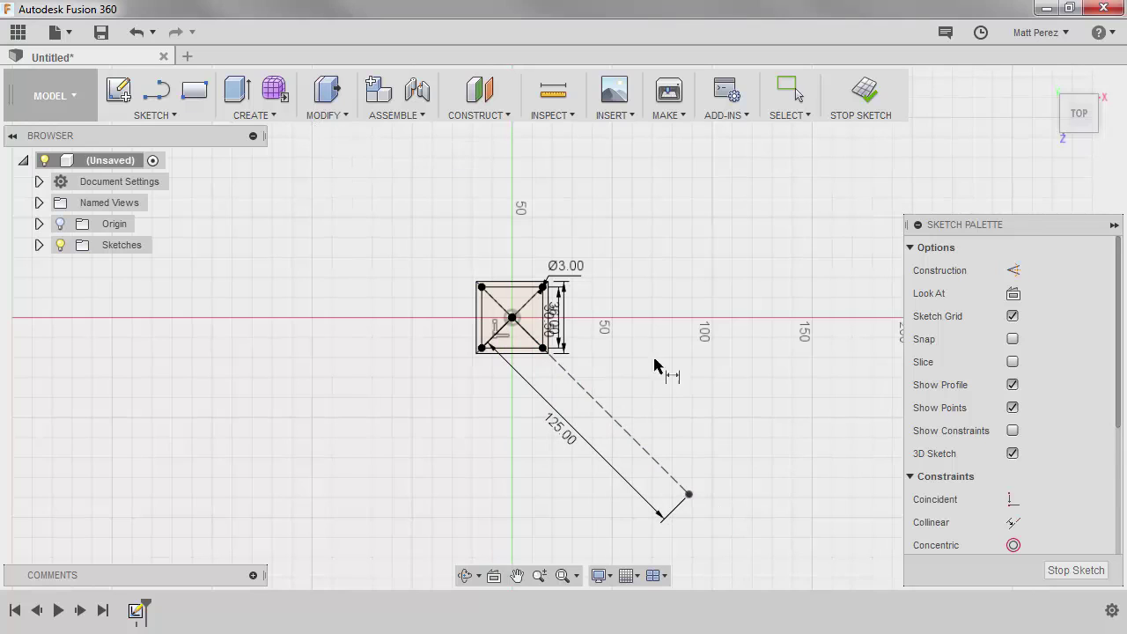
key("Escape")
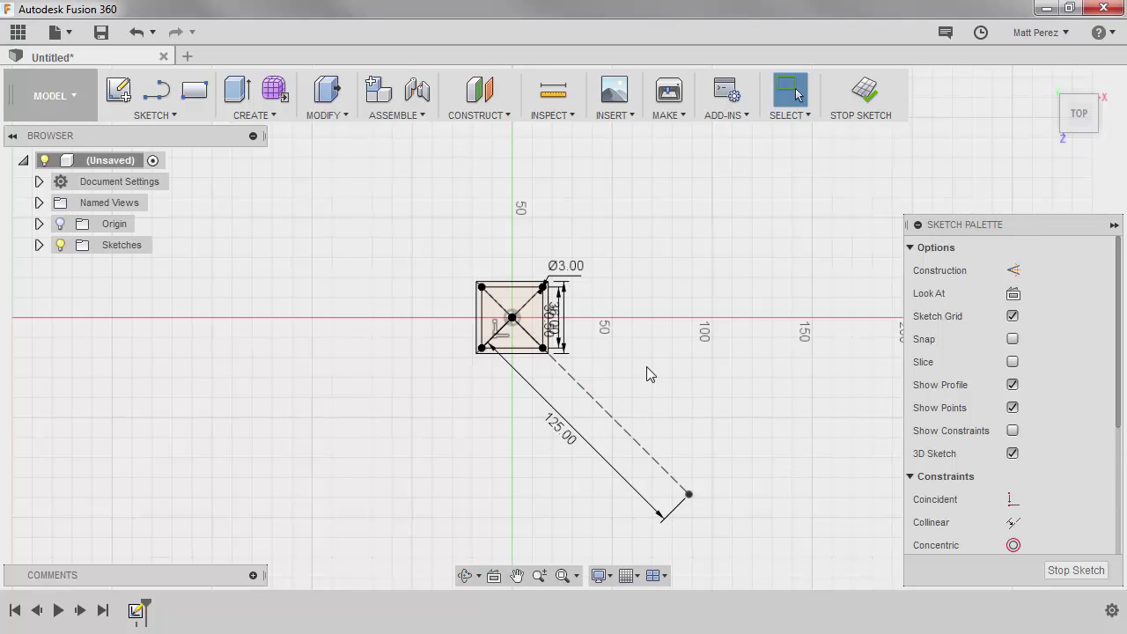
- Sketch a circle 30 mm in diameter centred on the outer end of the construction line
key("c")
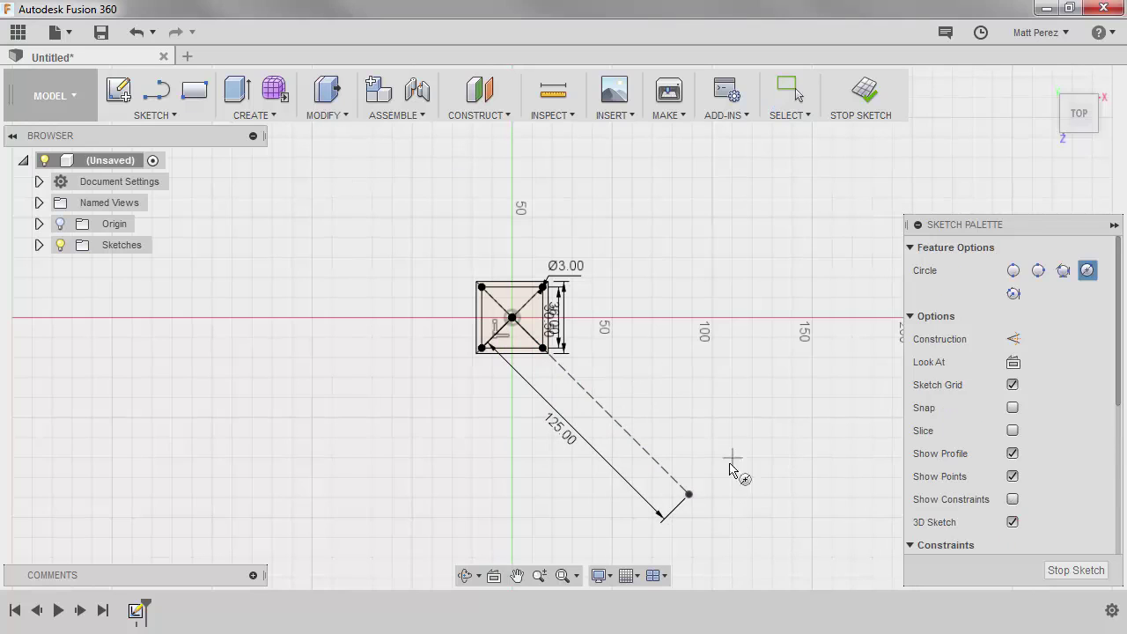
left_click(688, 494)
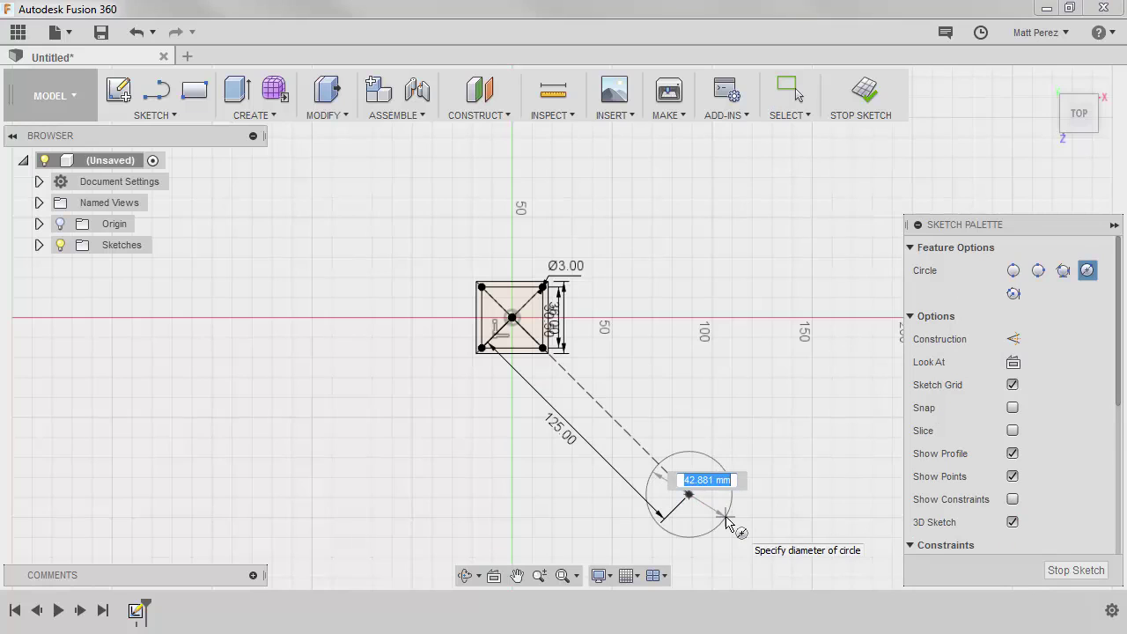
type("30")
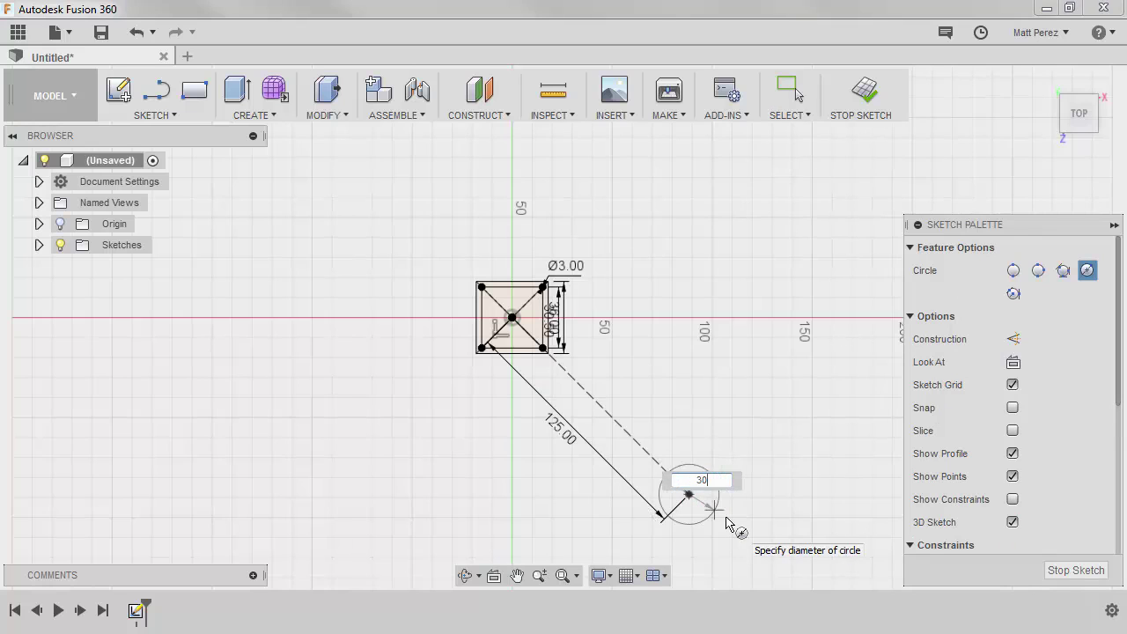
key("Tab")
key("Return")
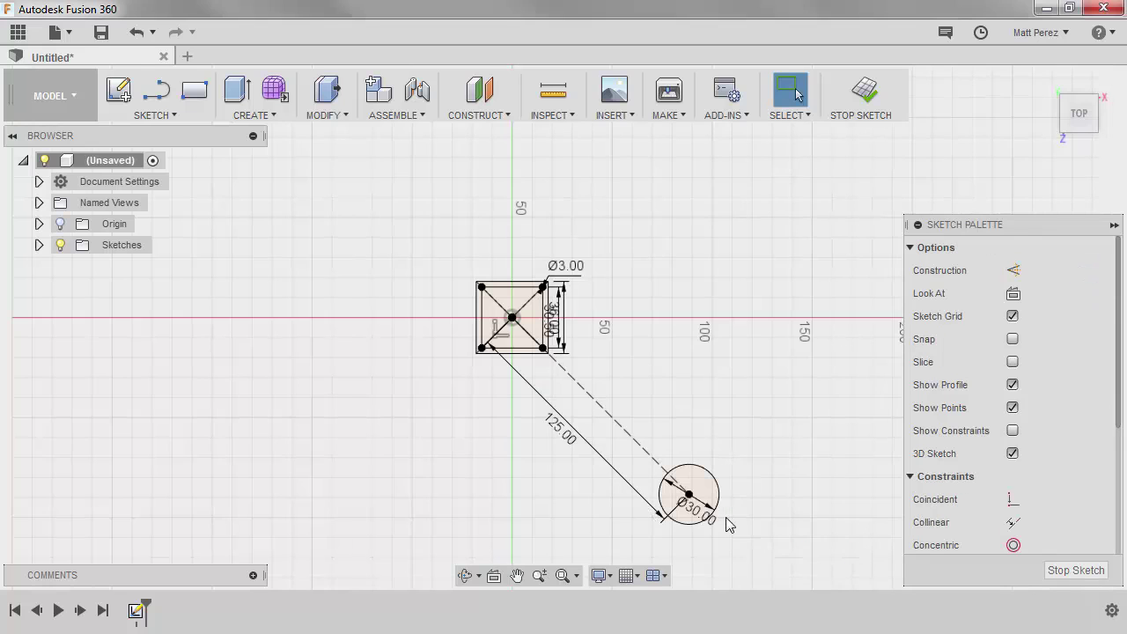
- Finish the sketch of the square, the diagonal construction line and the 30 mm circle
scroll(717, 530, "up", 1)
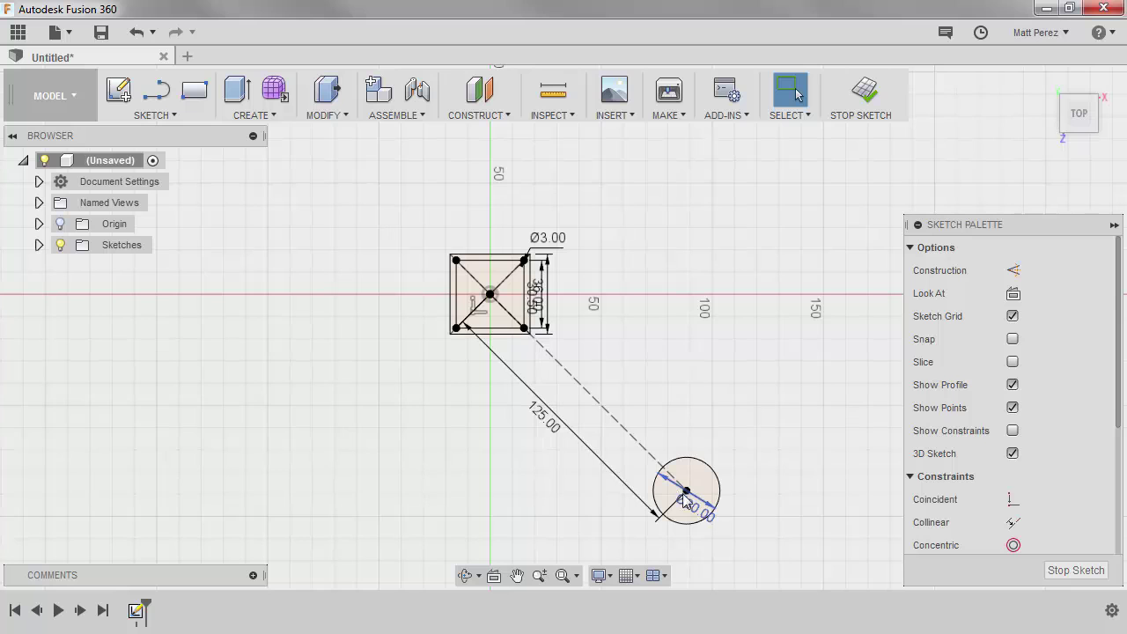
scroll(662, 443, "down", 1)
left_click(697, 506)
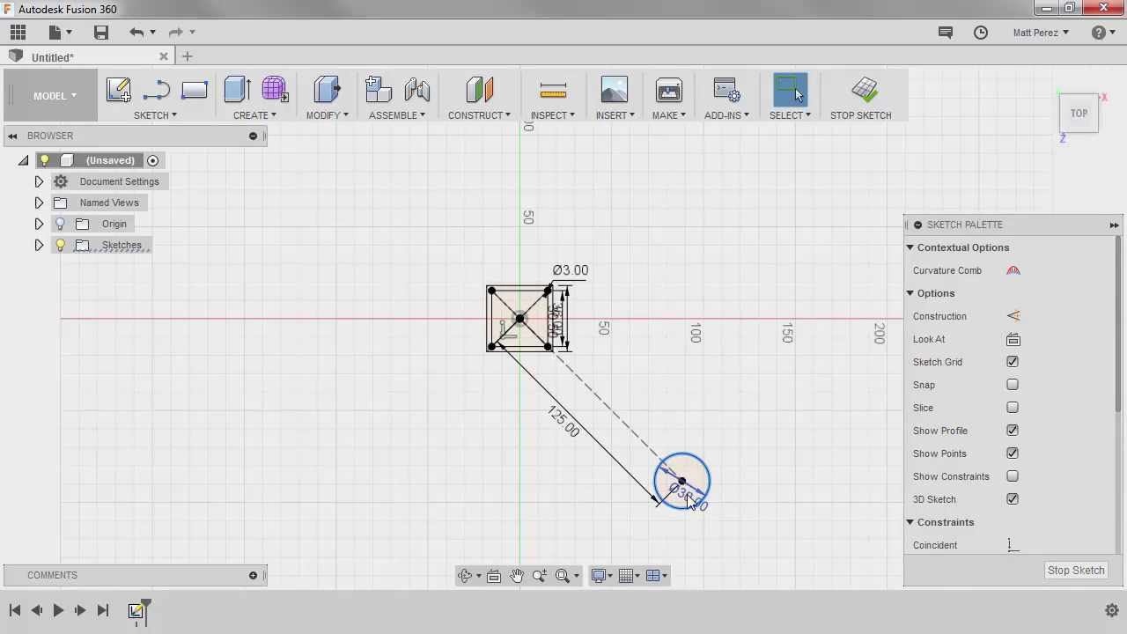
left_click(862, 91)
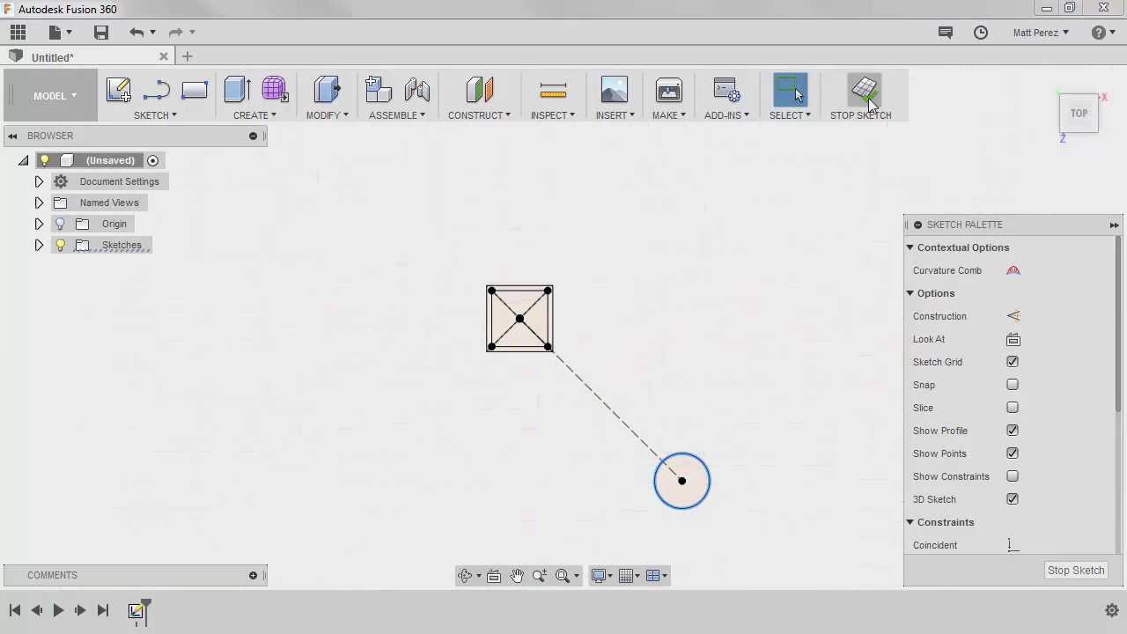
- Rename the finished sketch as Frame Base Shape and clear the selection
left_click(39, 246)
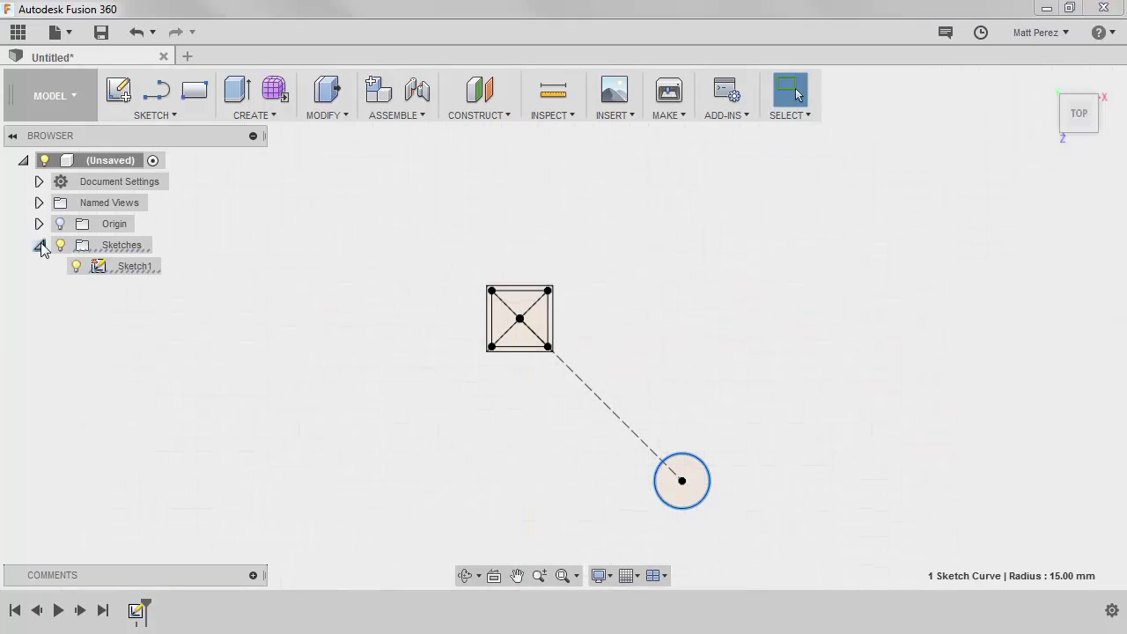
double_click(137, 267)
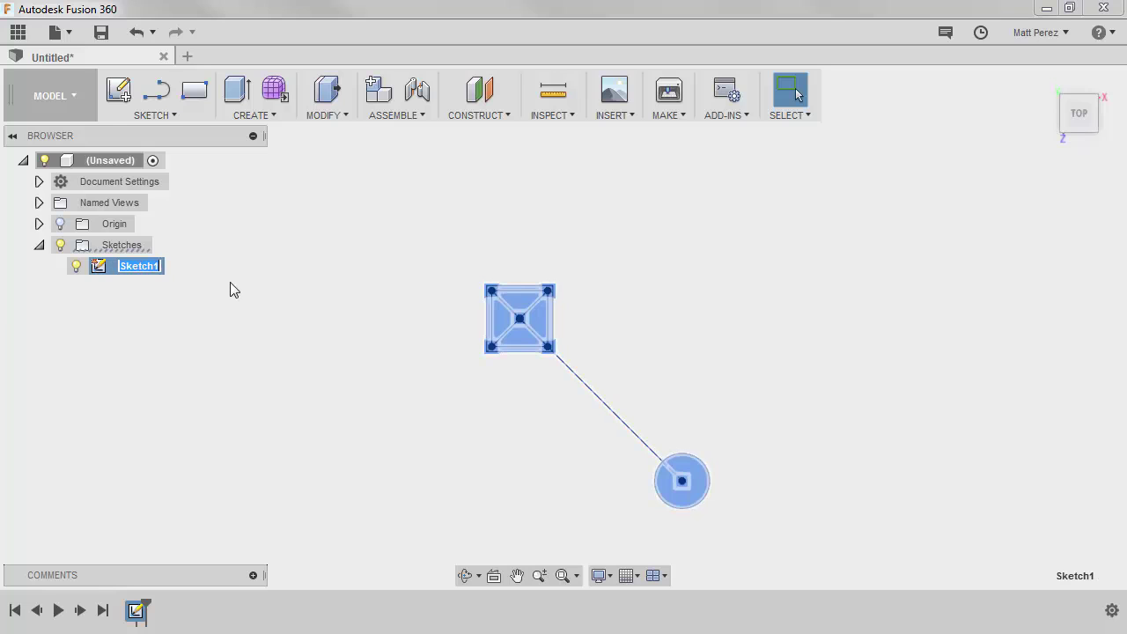
type("Frame Base ")
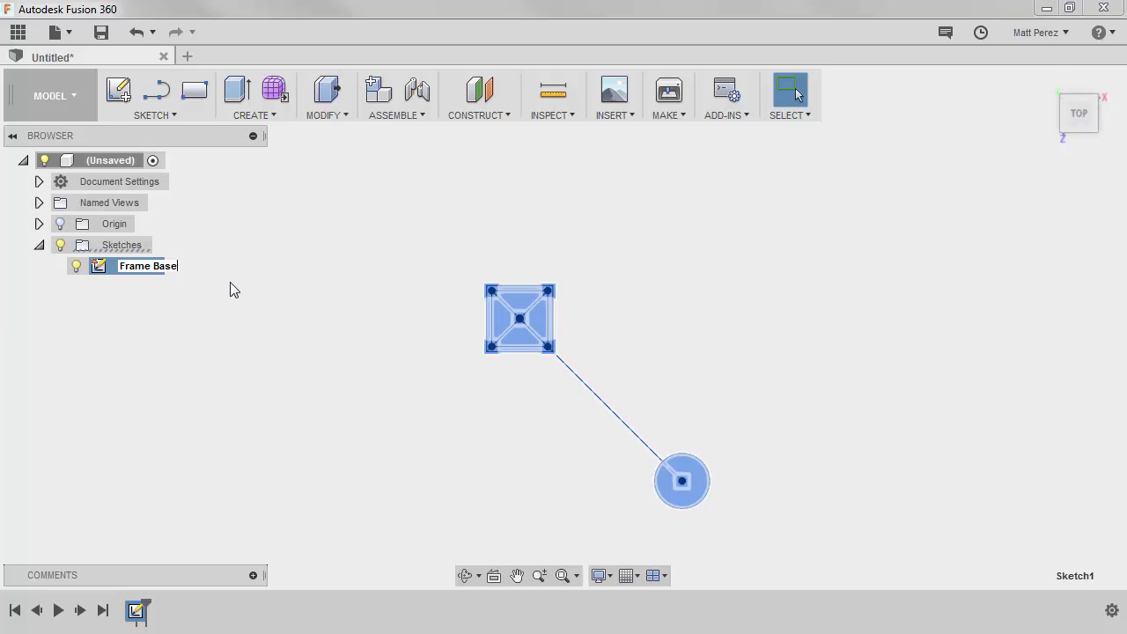
type("Shape")
key("Return")
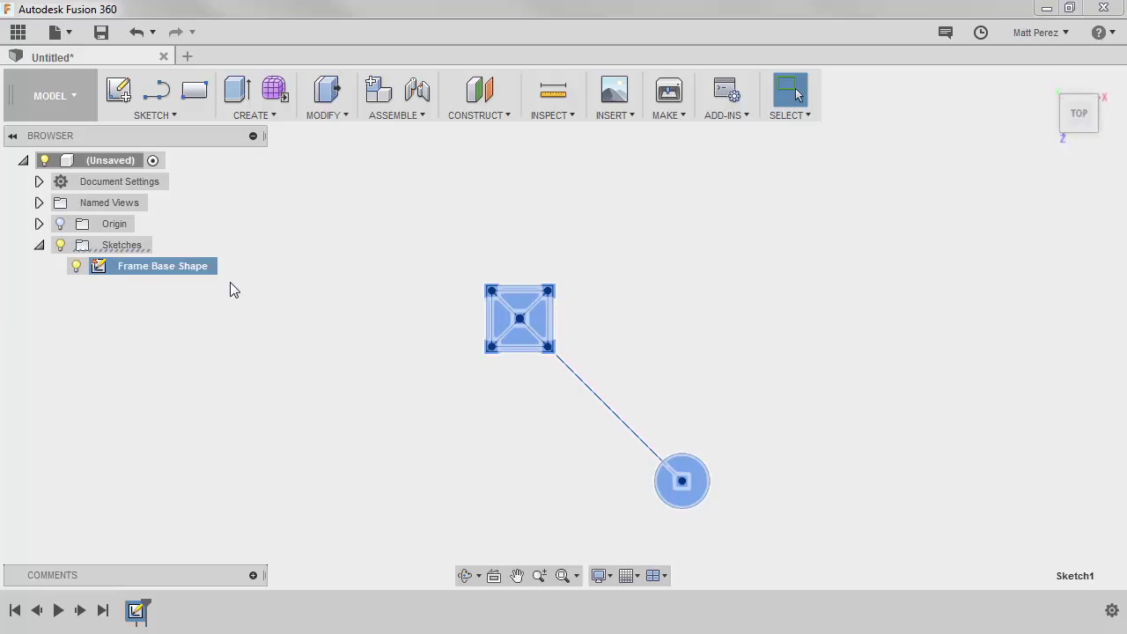
left_click(275, 276)
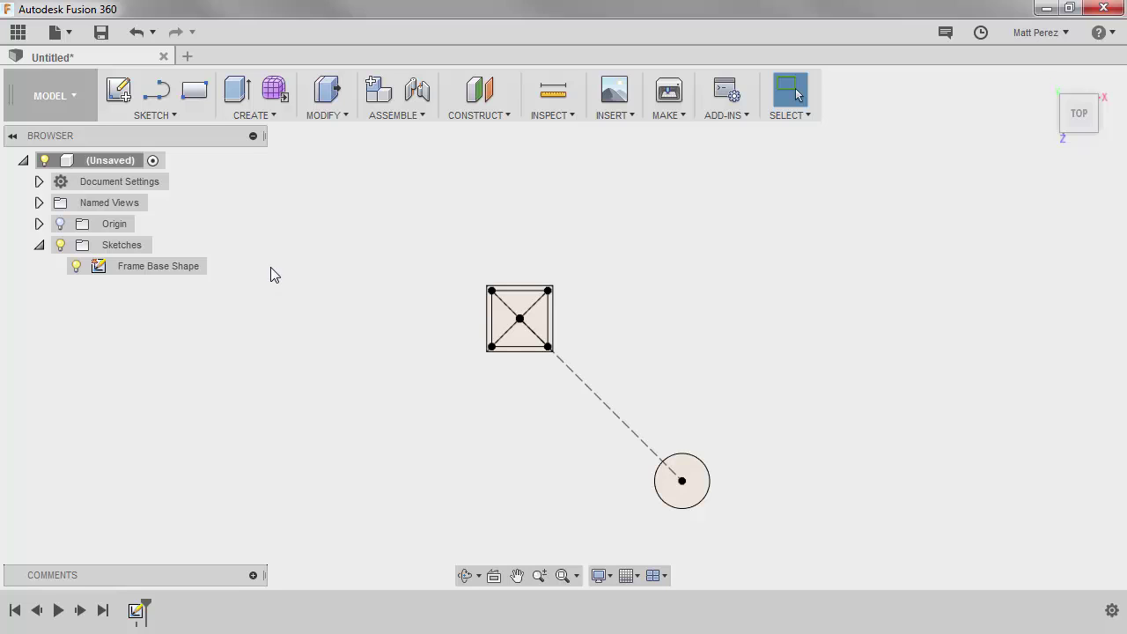
- Save the design under the name FPV Racing Chassis V1 in the Coursera Drone Project's Week 1 folder
left_click(102, 33)
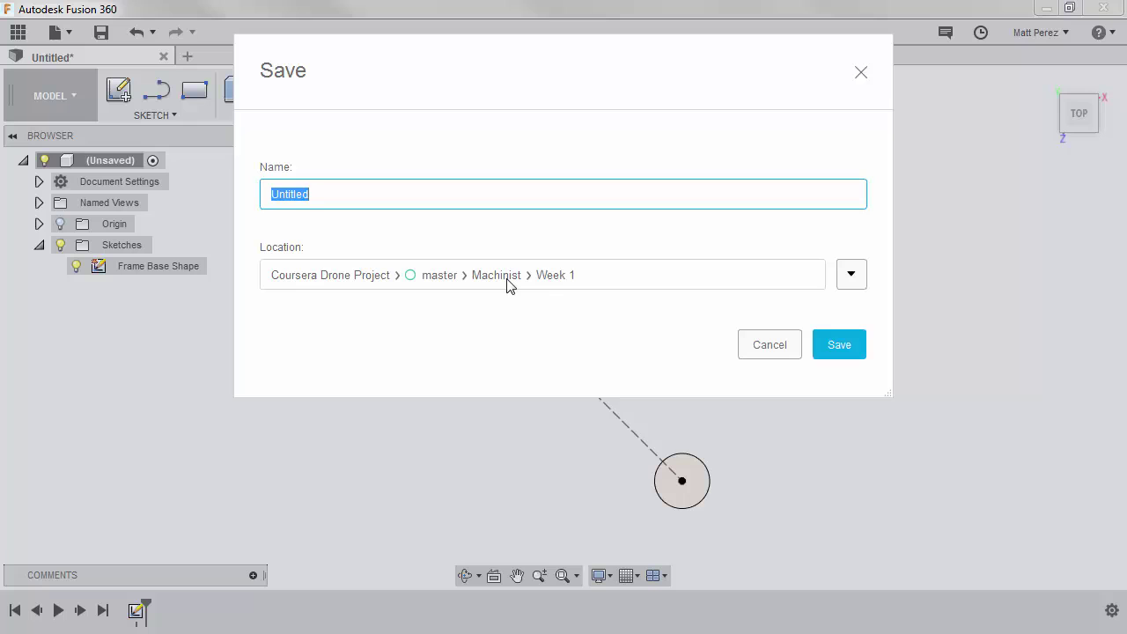
type("FPV Racing Chassic")
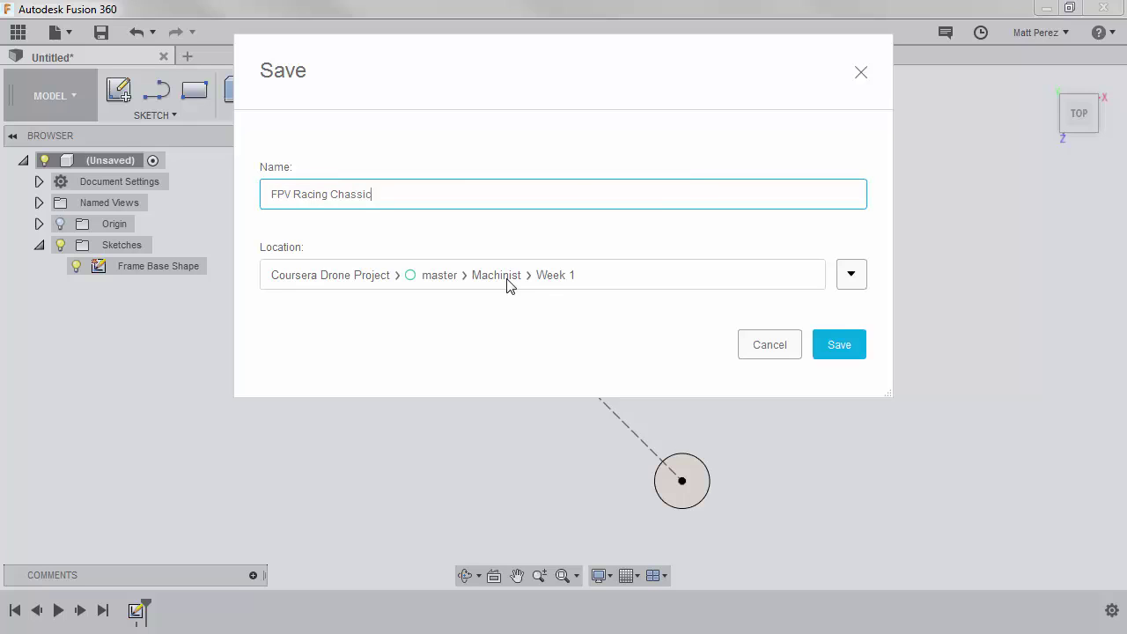
key("BackSpace")
type("s V1")
key("Return")
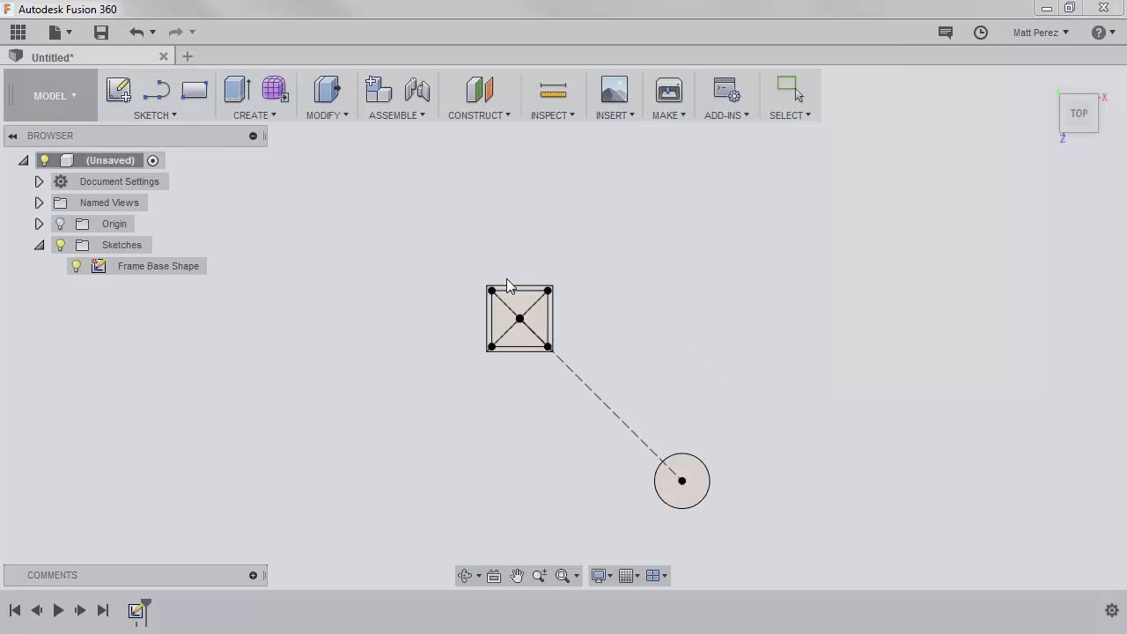